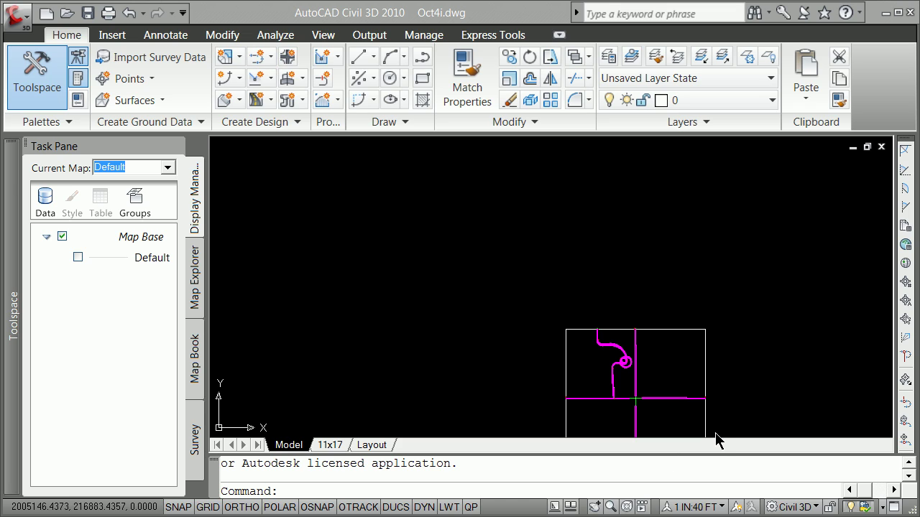
Step: Zoom until the site boundary with we_road_cl, sn_cl and NWRoad_cl fills the window
left_click(680, 362)
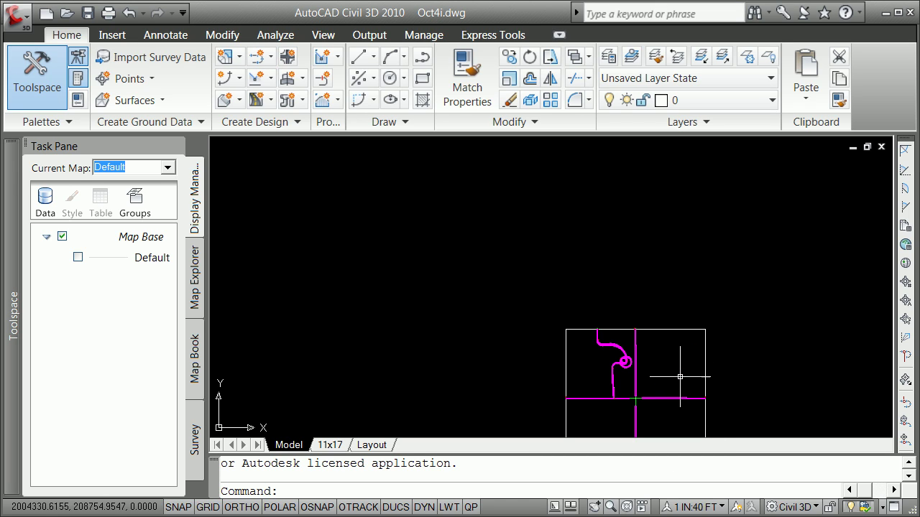
scroll(679, 370, "up", 3)
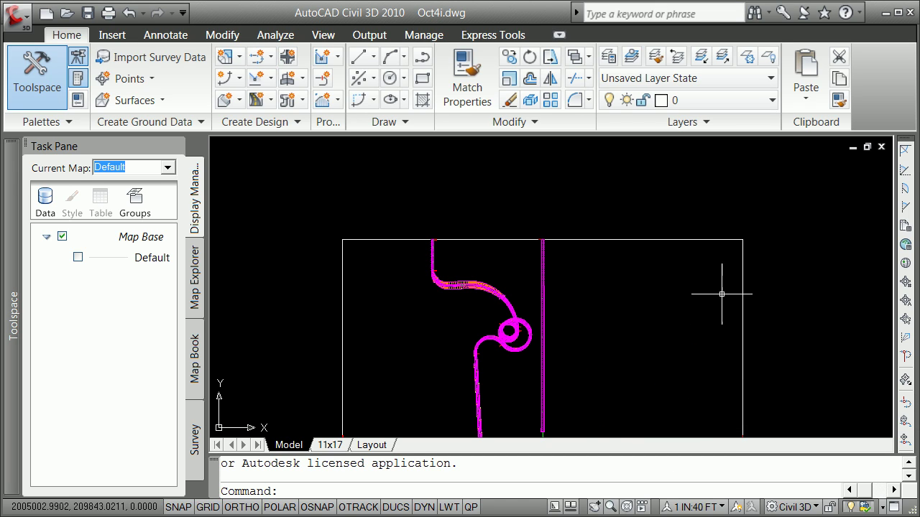
scroll(721, 294, "down", 1)
scroll(699, 368, "down", 2)
scroll(700, 368, "up", 3)
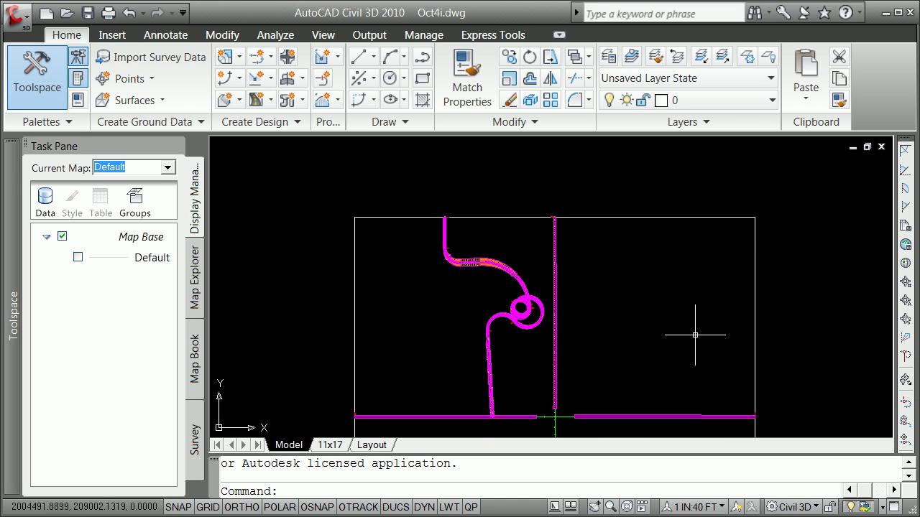
mouse_move(695, 335)
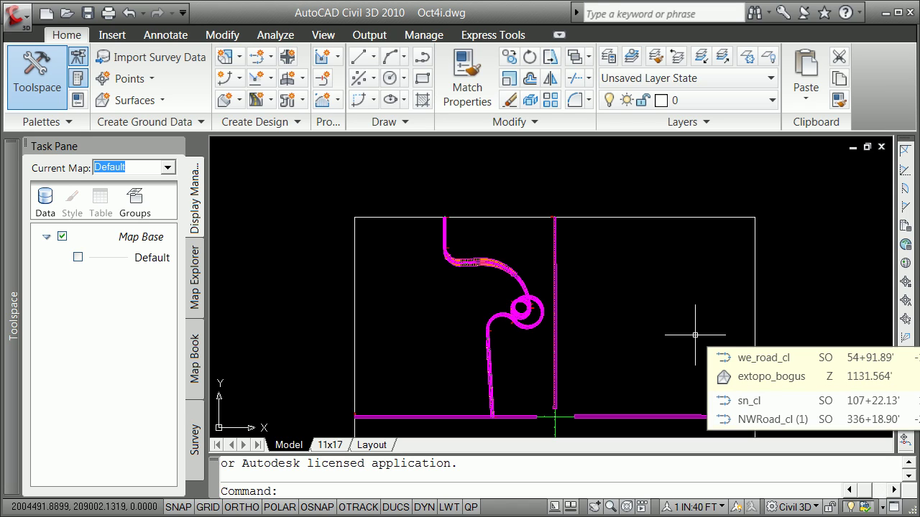
Step: Start a new alignment from Alignment Creation Tools and name it NERoad_Cl
left_click(270, 55)
left_click(298, 87)
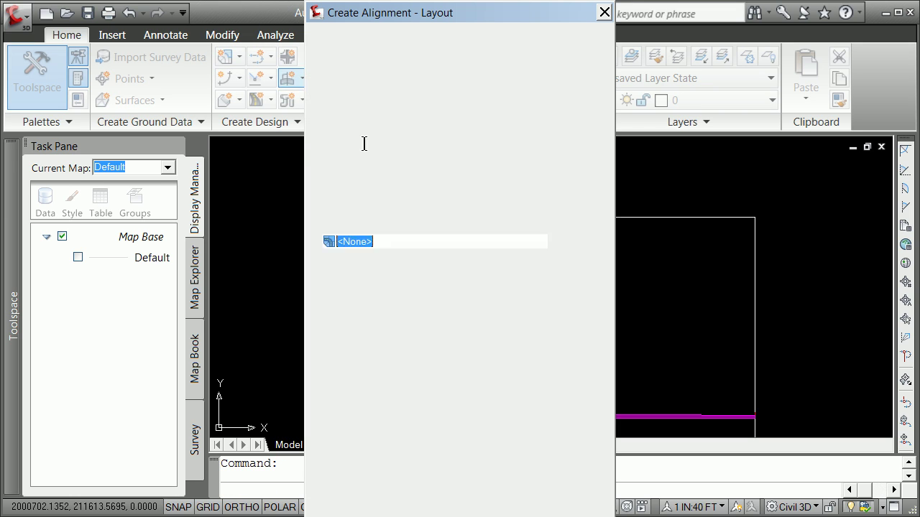
left_click_drag(476, 56, 267, 65)
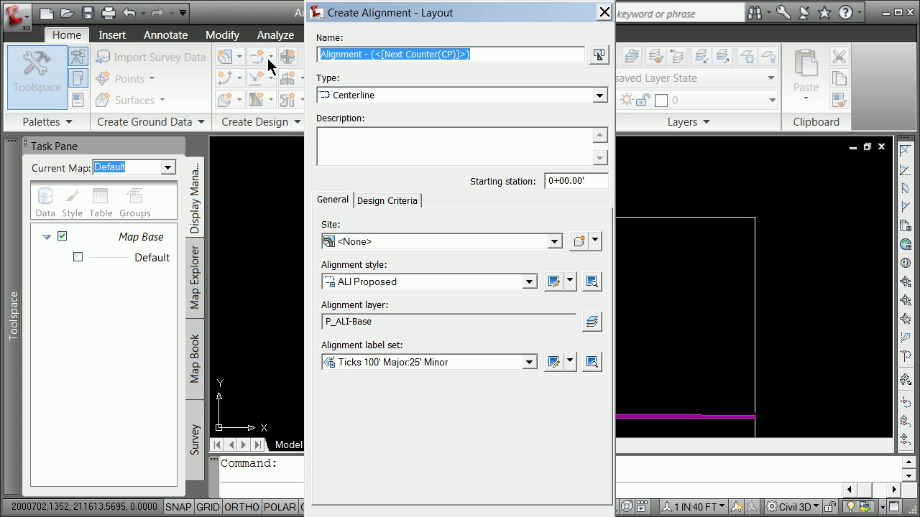
type("NE")
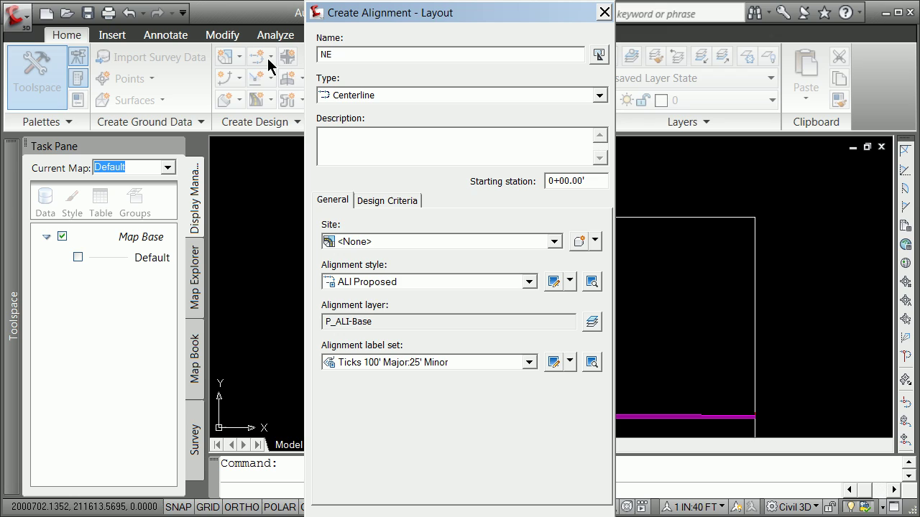
type("rod")
key("BackSpace")
type("ad_Cl")
left_click(324, 57)
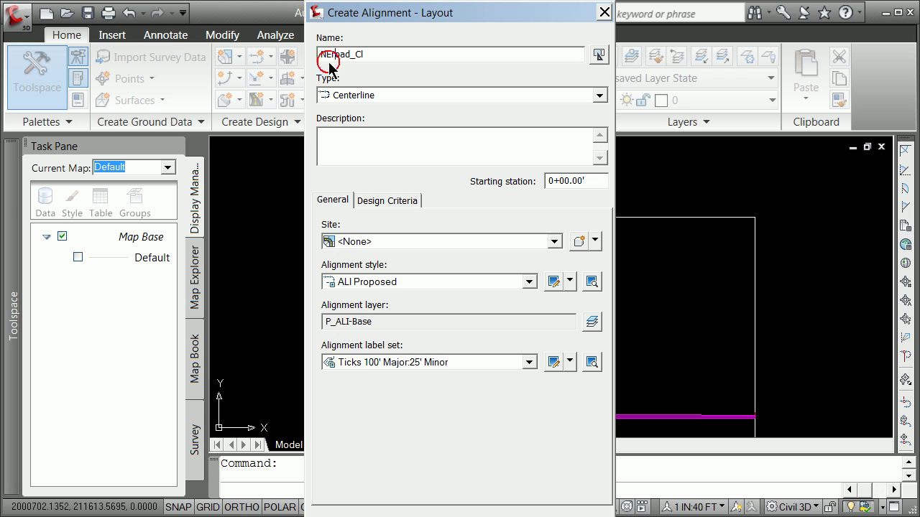
key("Delete")
type("R")
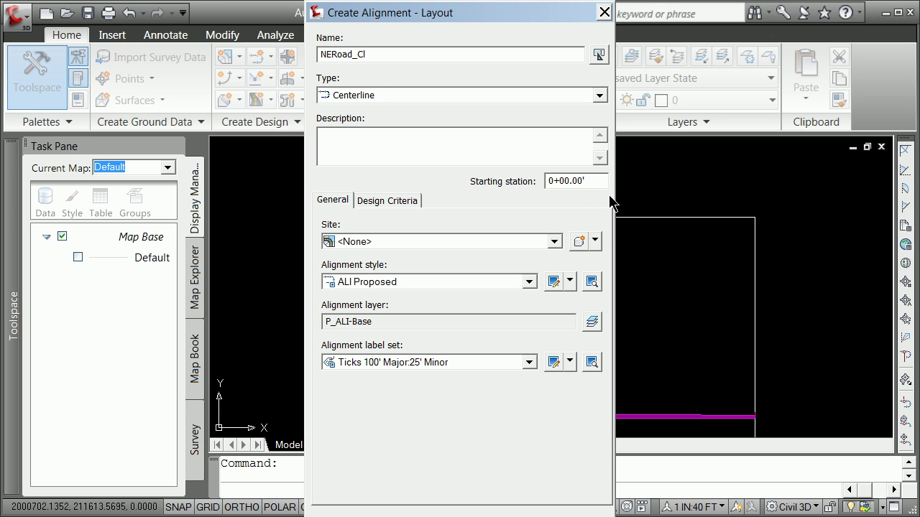
Step: Set starting station 700+00 and label set Ticks 100' Major:25' Minor, then confirm
left_click(590, 184)
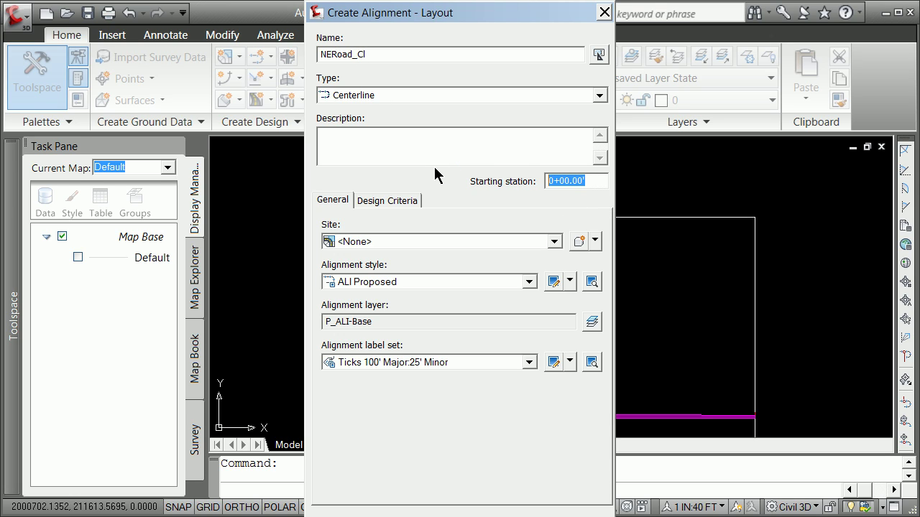
type("700+00")
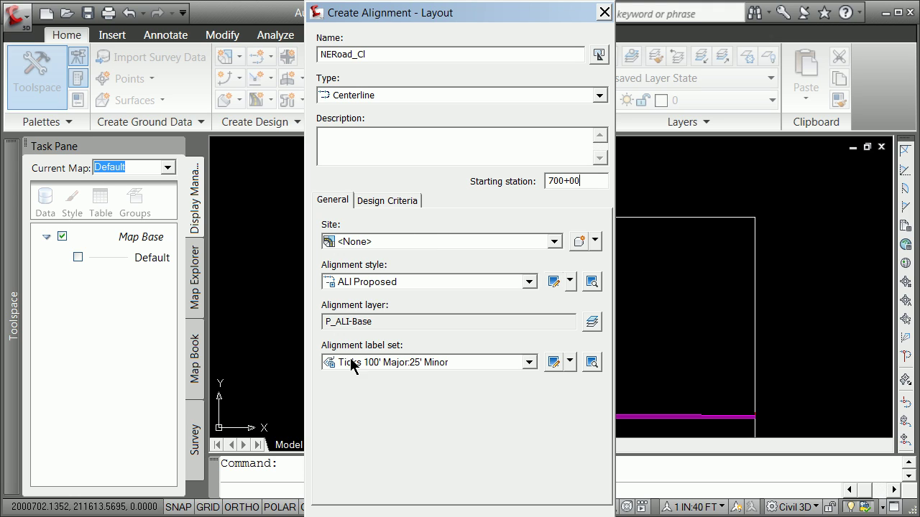
left_click(529, 362)
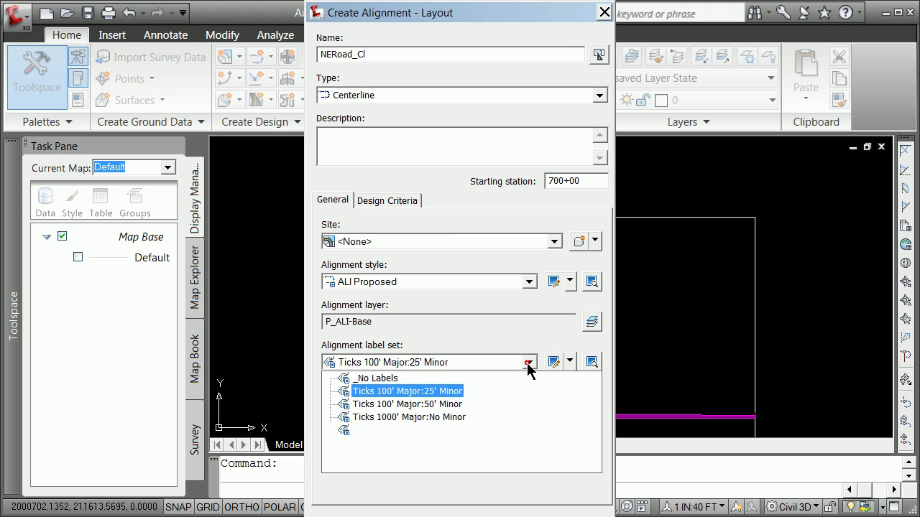
left_click(437, 388)
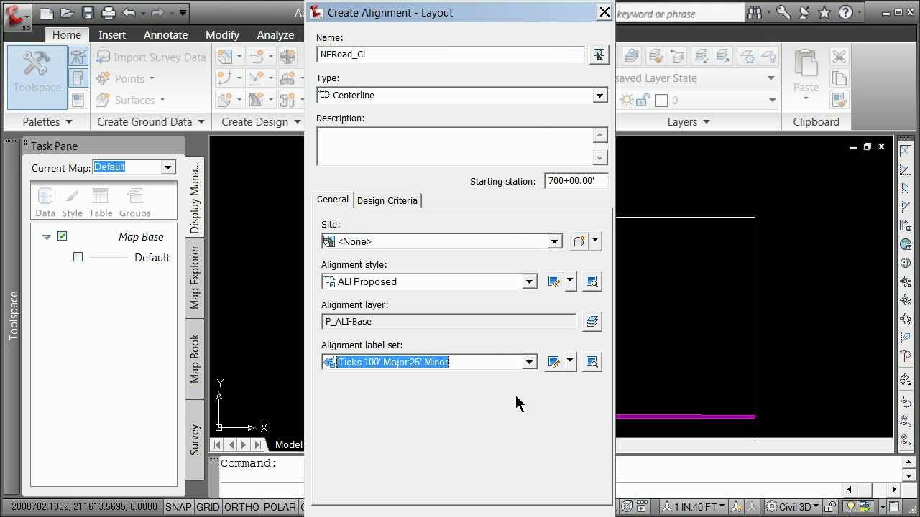
left_click_drag(421, 19, 448, 0)
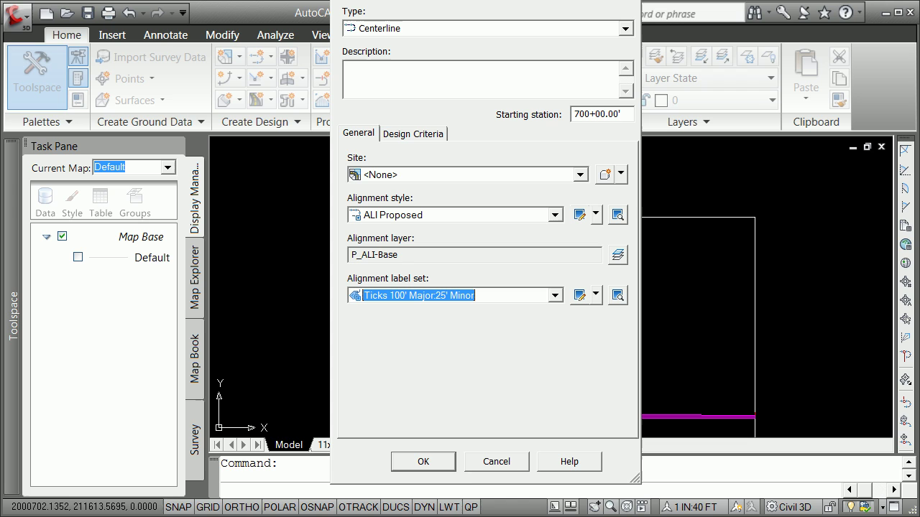
left_click(424, 461)
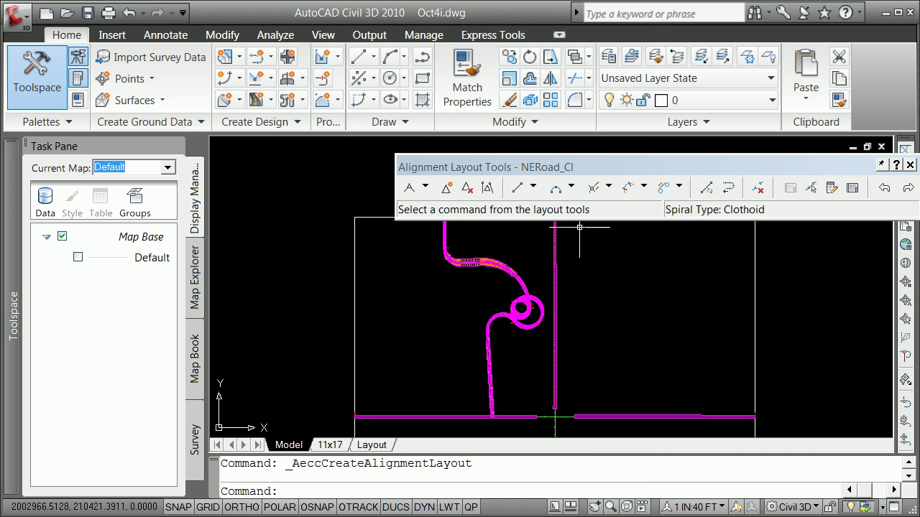
Step: Select the Fixed Line (Two points) tangent tool in the layout toolbar
left_click_drag(633, 174, 448, 145)
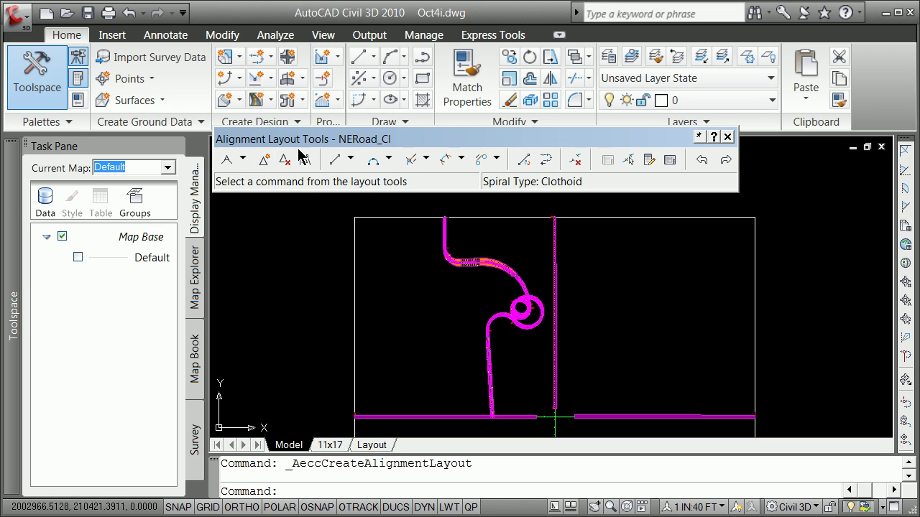
left_click(243, 159)
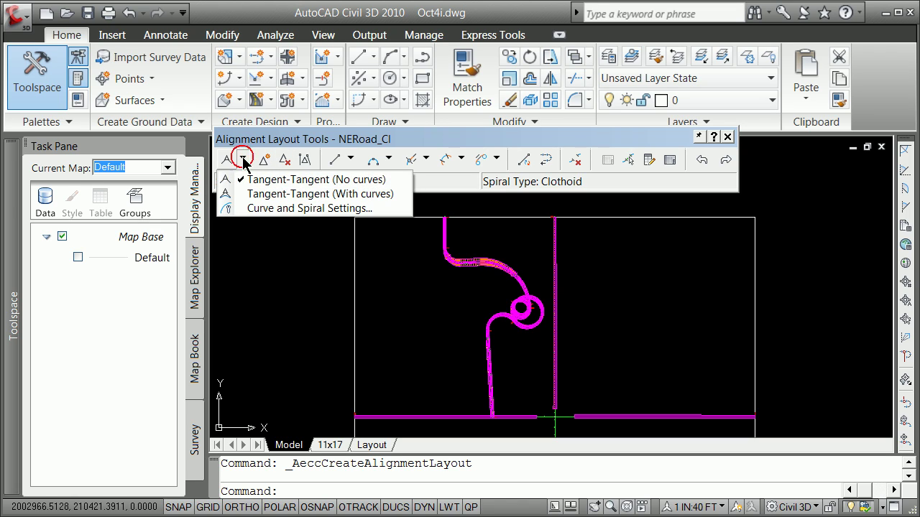
left_click(244, 159)
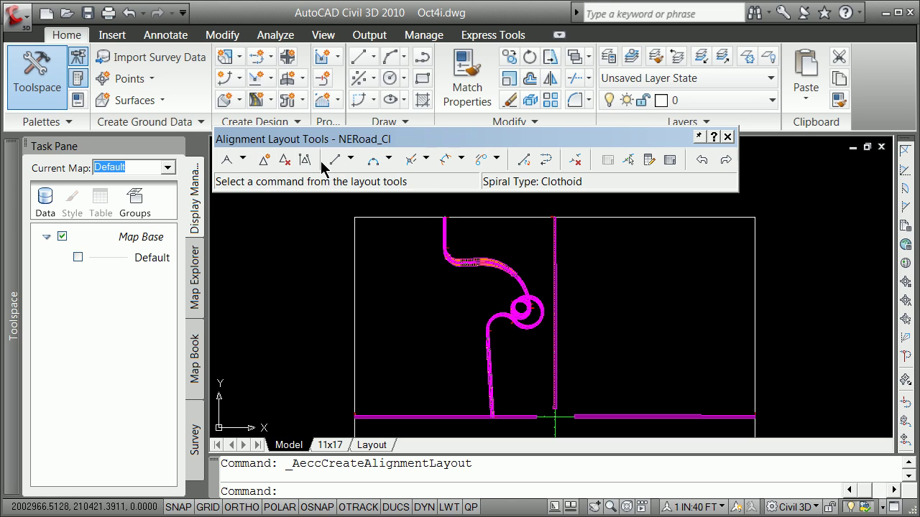
left_click(353, 160)
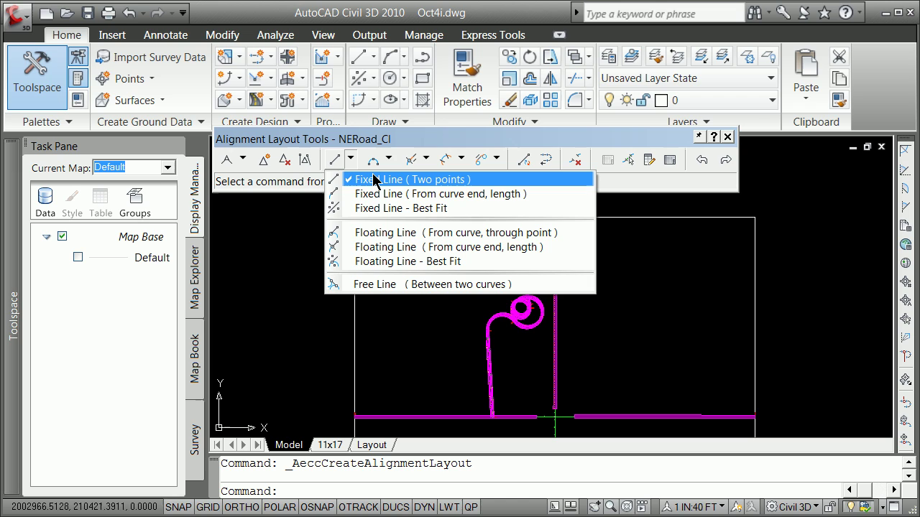
left_click(374, 181)
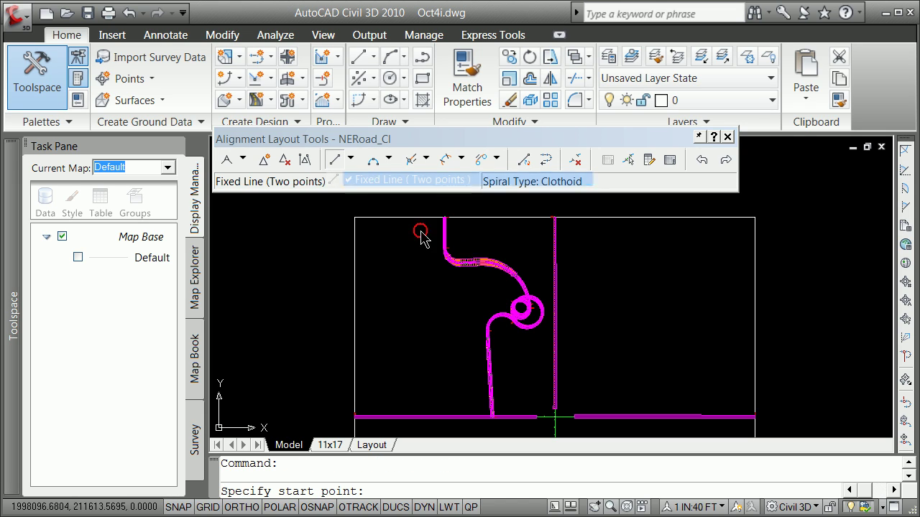
Step: Draw a vertical tangent down from the site's top border using ortho mode
right_click(627, 221, "shift")
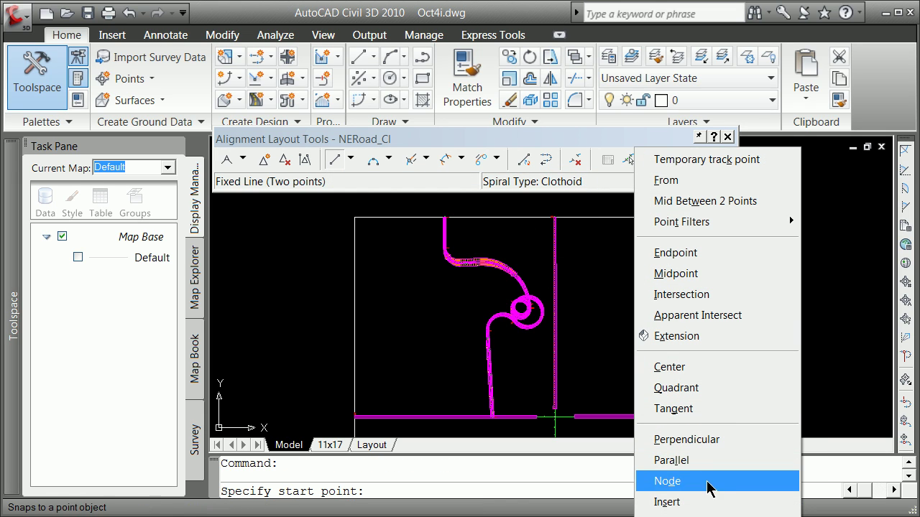
left_click(704, 512)
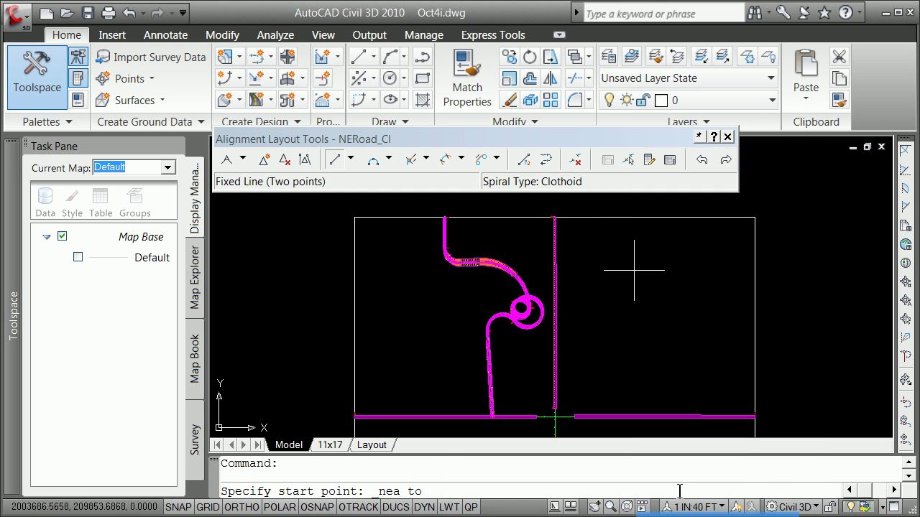
left_click(646, 217)
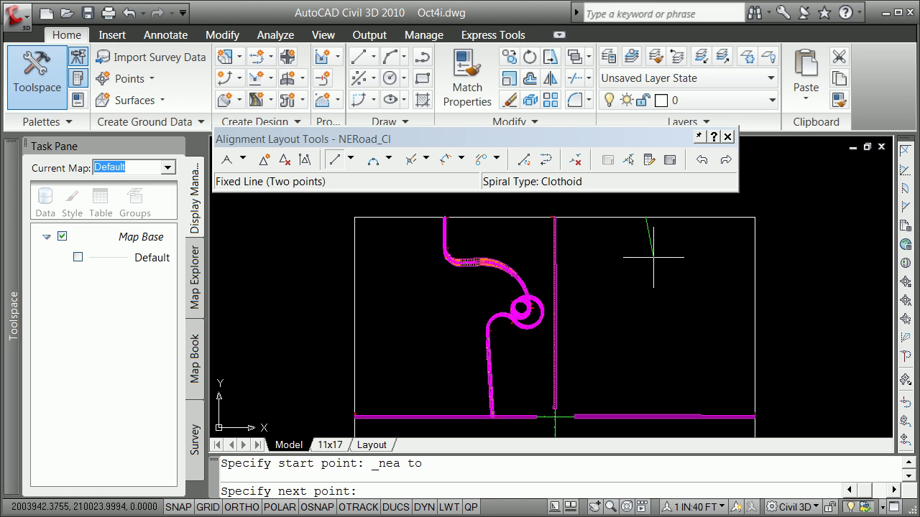
key("F8")
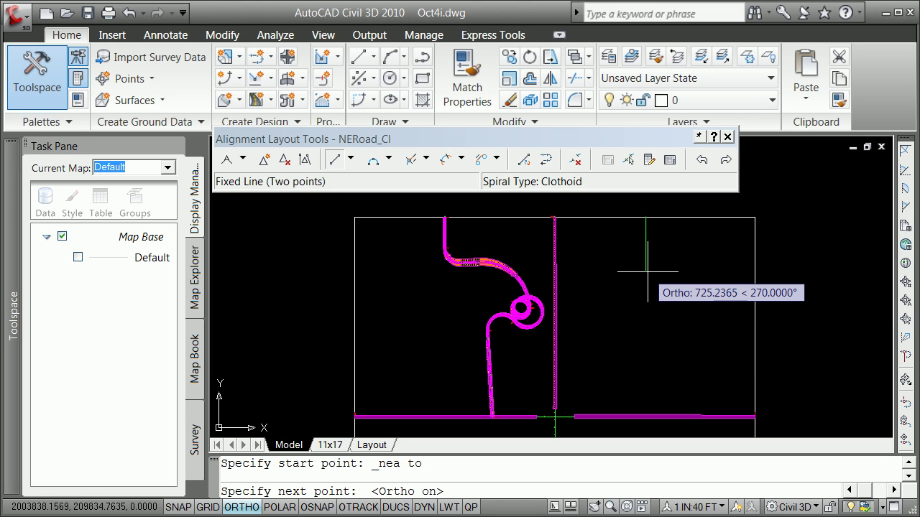
left_click(647, 270)
key("F8")
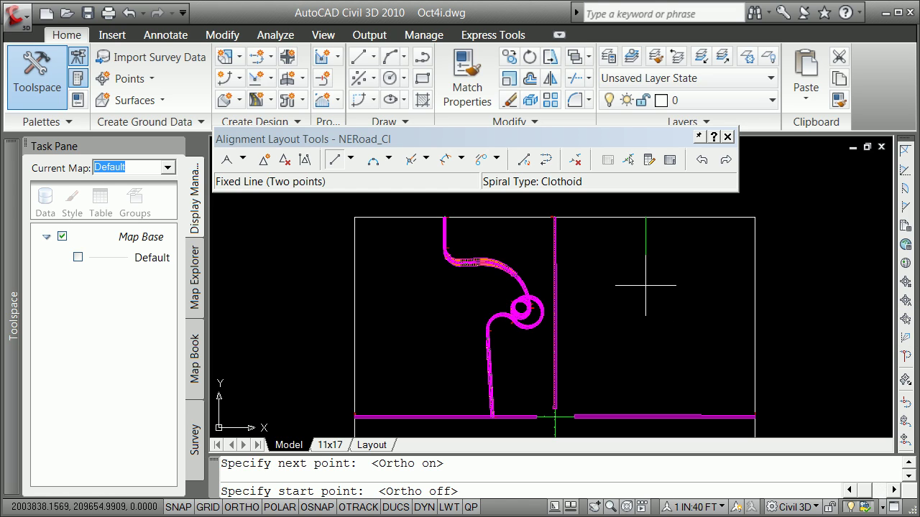
Step: Add a southeast diagonal tangent and another tangent, each snapped to the previous endpoint
right_click(648, 278, "shift")
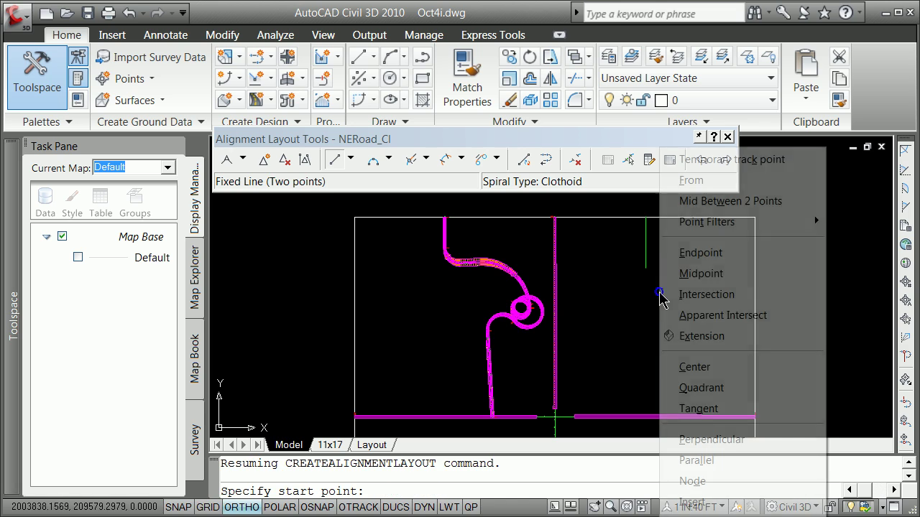
left_click(690, 195)
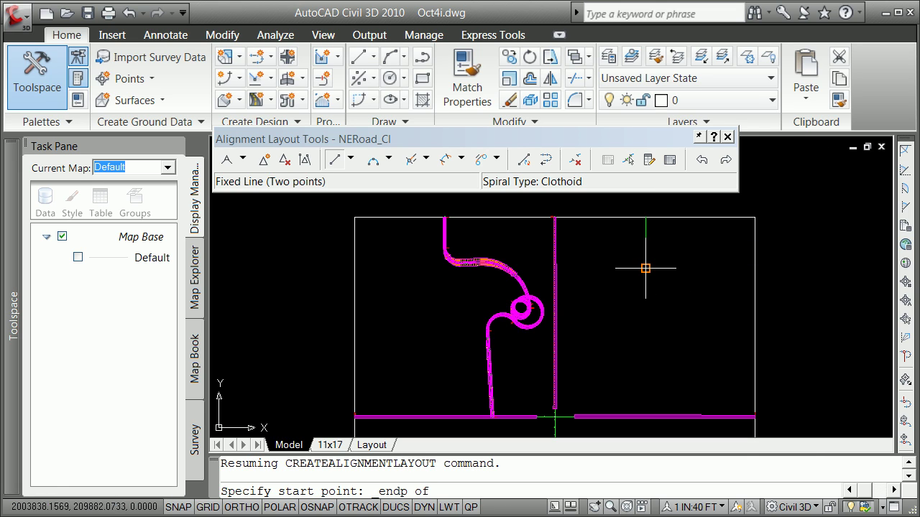
left_click(667, 291)
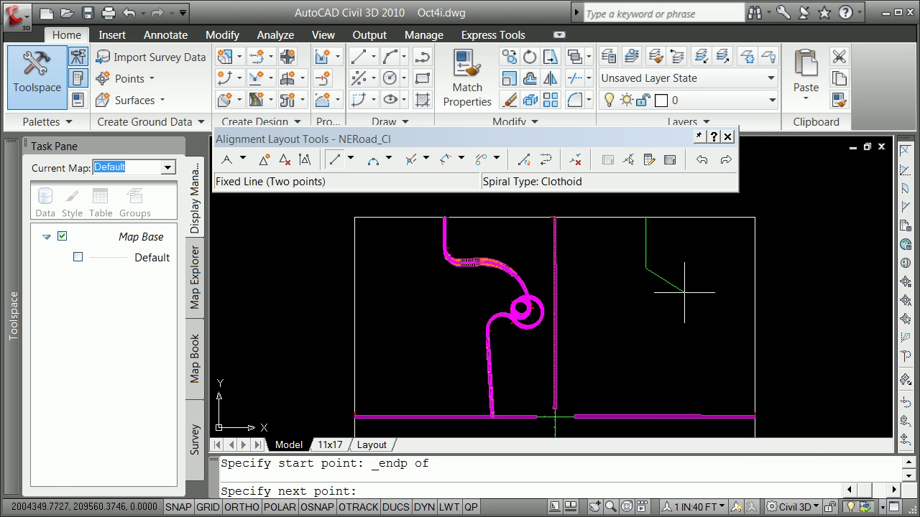
left_click(683, 292)
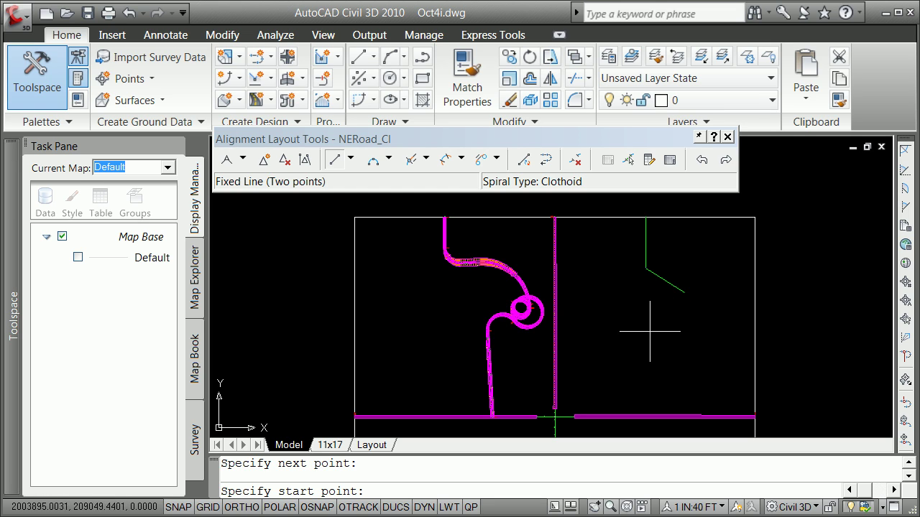
right_click(647, 301, "shift")
left_click(682, 2)
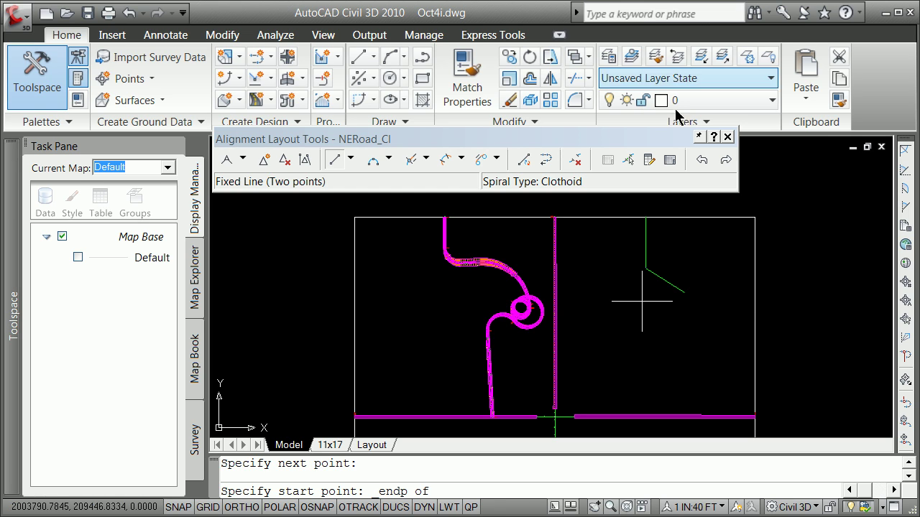
left_click(683, 298)
left_click(652, 335)
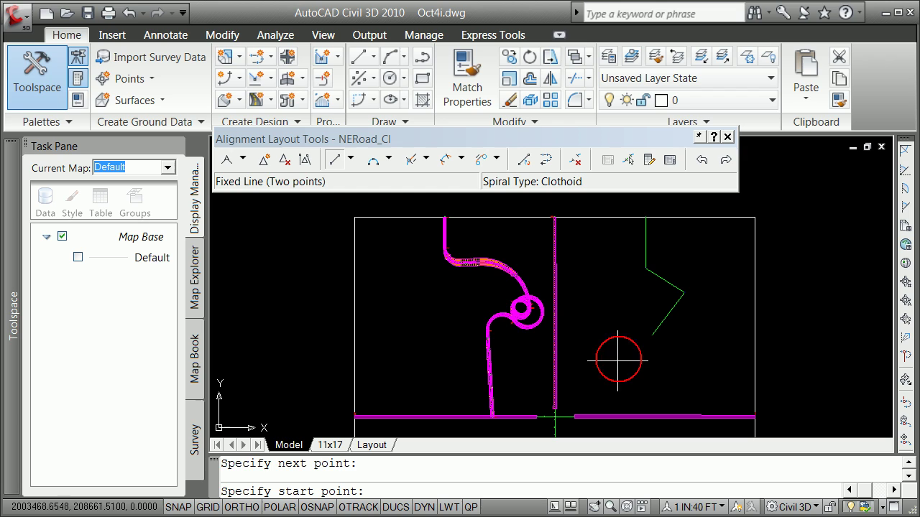
Step: Add a final tangent from the last endpoint and finish the tangent layout
right_click(597, 317, "shift")
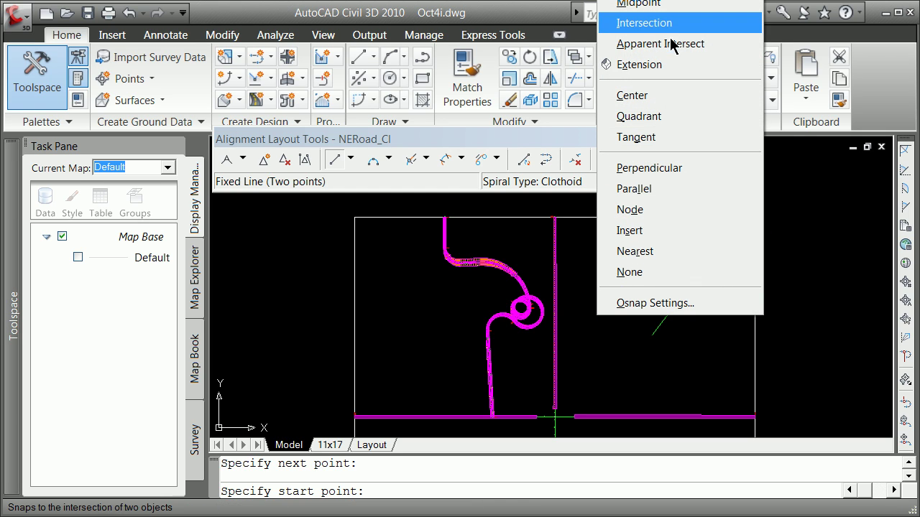
left_click(682, 2)
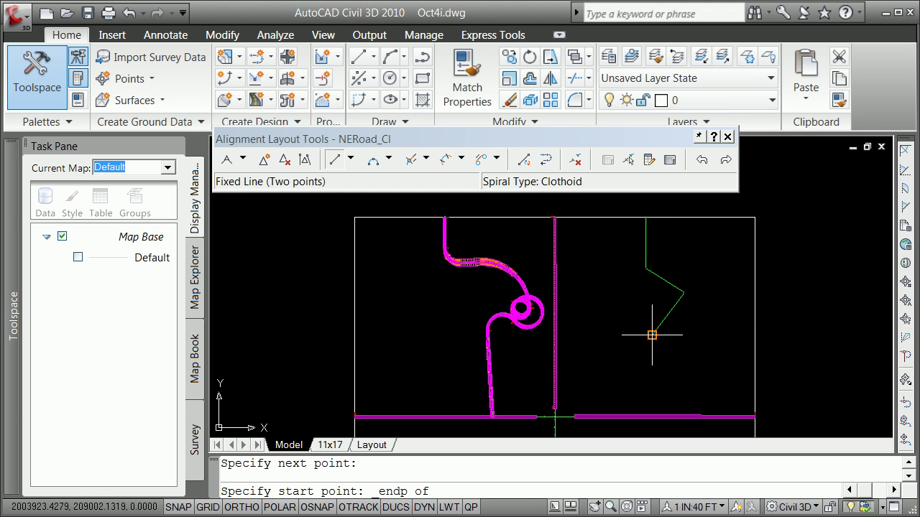
left_click(653, 334)
left_click(701, 375)
key("Return")
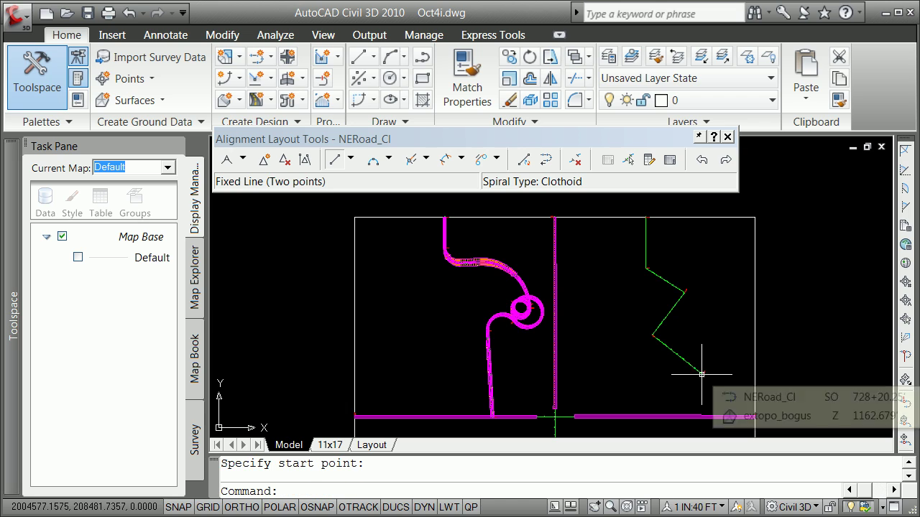
Step: Cancel the line-type list, zoom to the NERoad_Cl tangents, and open the curve tools dropdown
scroll(677, 251, "up", 8)
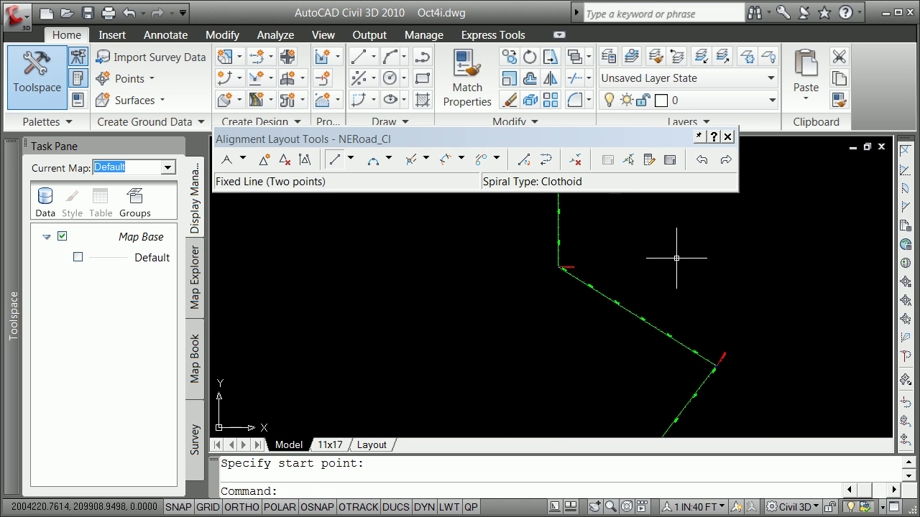
scroll(441, 309, "down", 3)
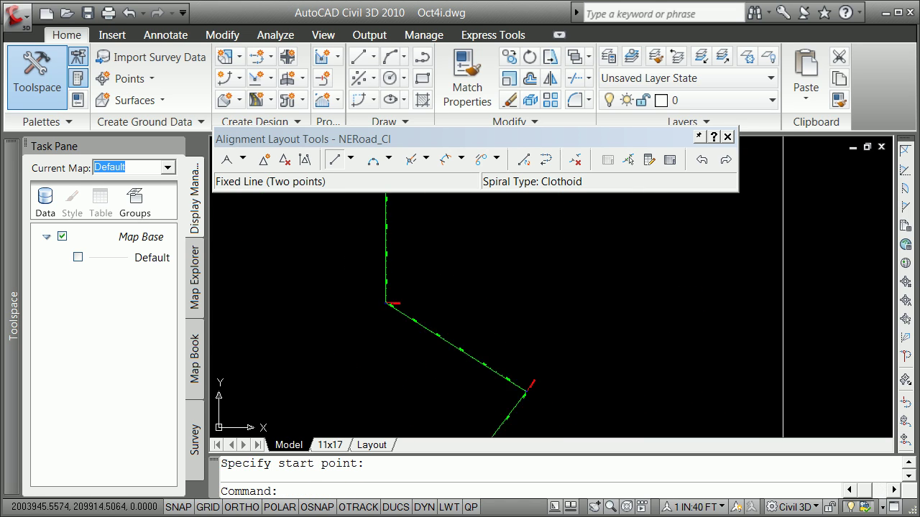
left_click(350, 161)
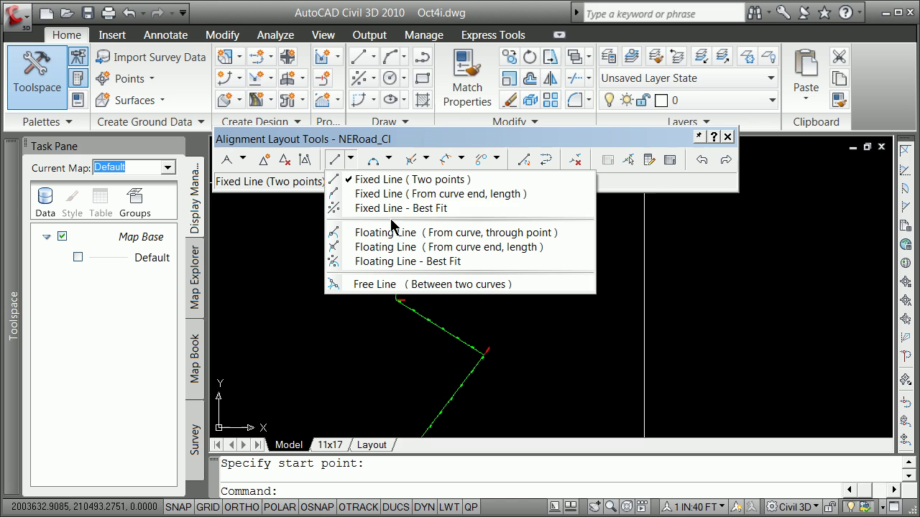
key("Escape")
key("Escape")
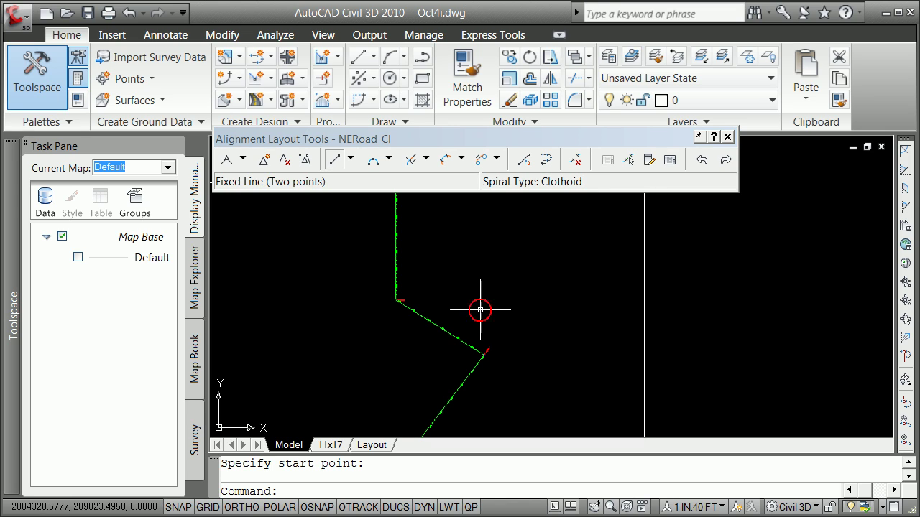
scroll(453, 271, "up", 2)
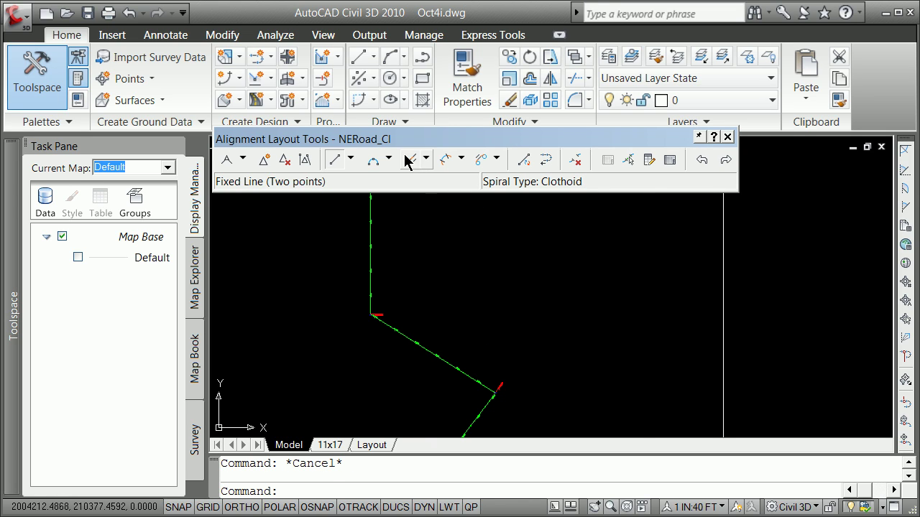
scroll(412, 314, "down", 4)
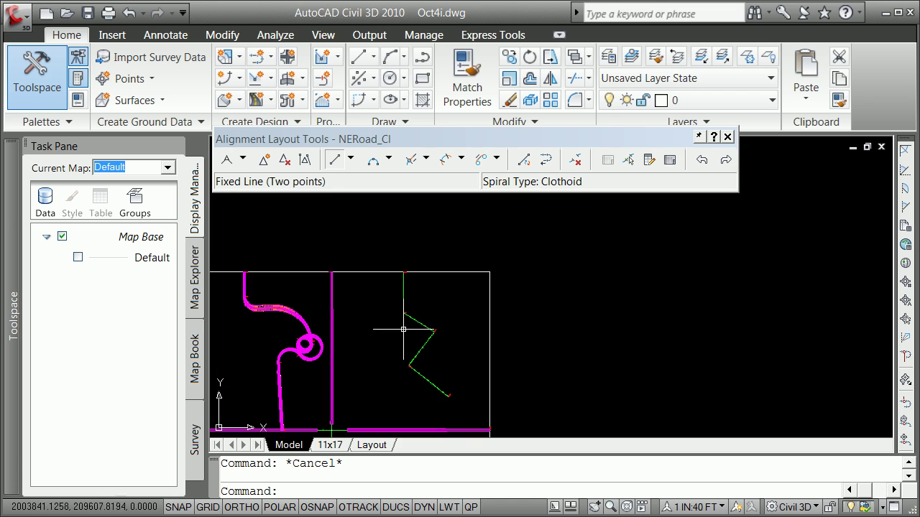
scroll(412, 323, "up", 2)
scroll(415, 323, "up", 2)
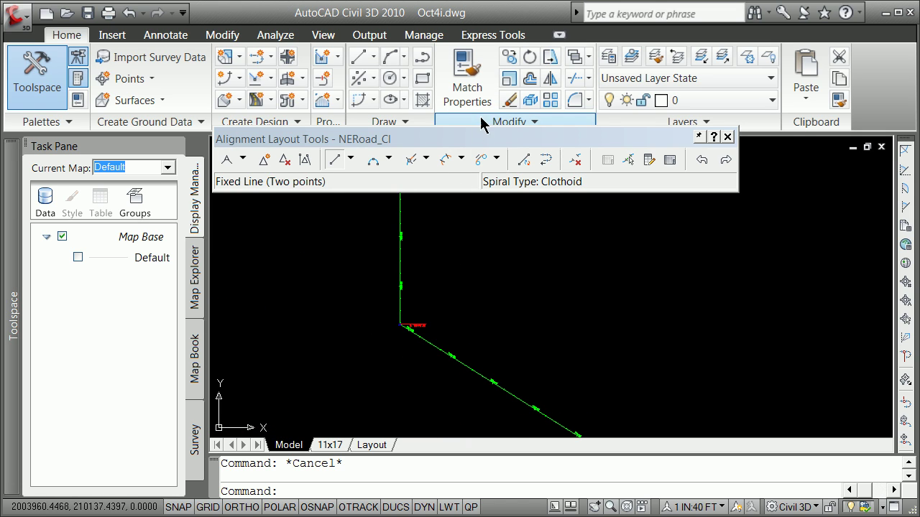
left_click(389, 158)
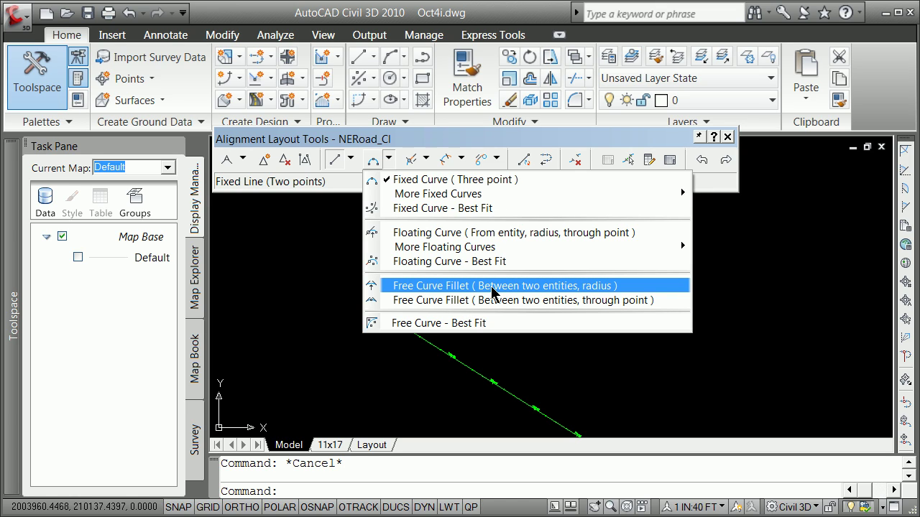
Step: Fillet the vertical and diagonal tangents with a Lessthan180 free curve of radius 200
left_click(492, 287)
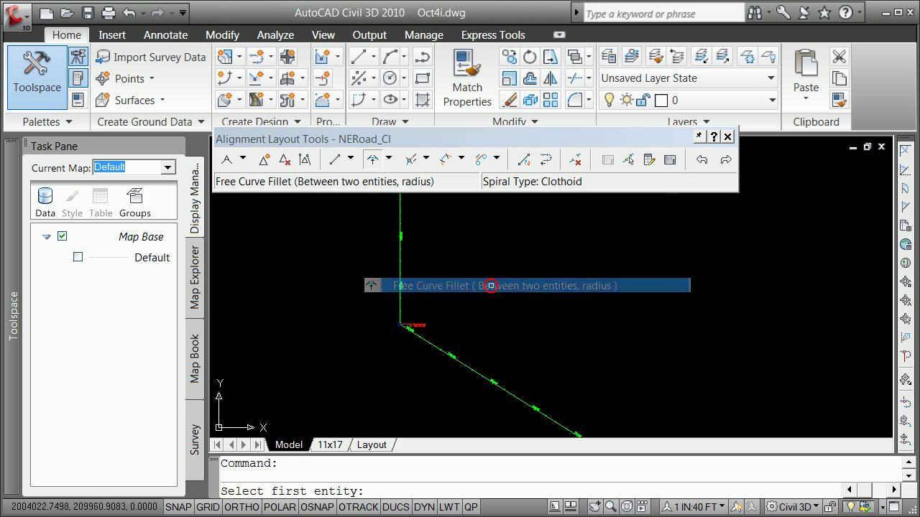
left_click(399, 208)
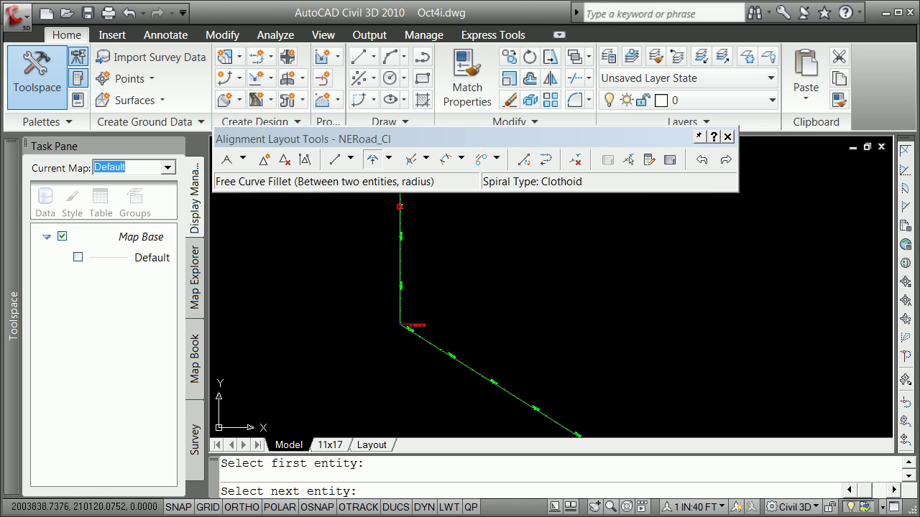
left_click(468, 372)
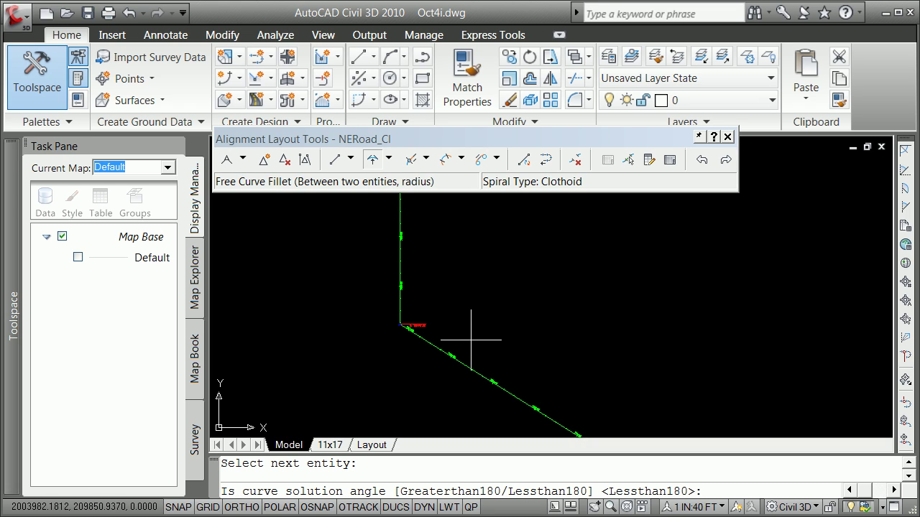
key("Return")
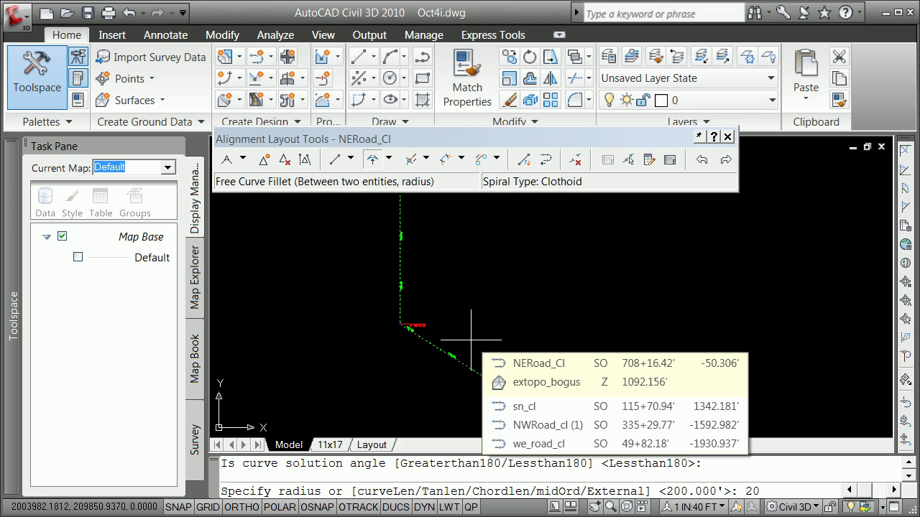
key("Return")
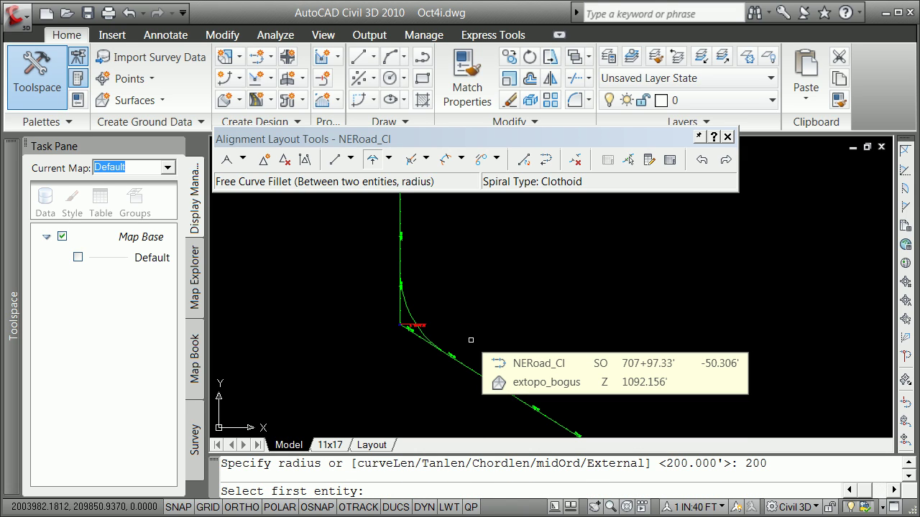
key("Return")
middle_click_drag(471, 340, 538, 278)
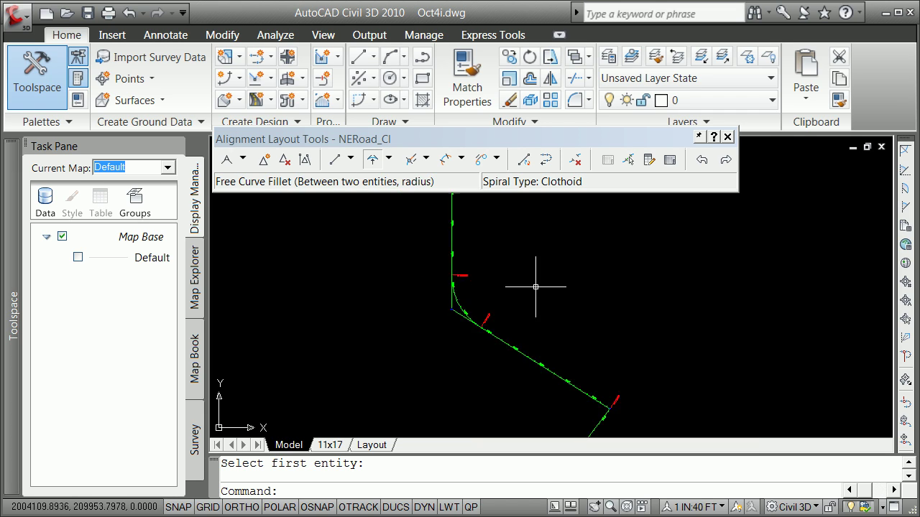
scroll(544, 328, "down", 3)
scroll(542, 330, "up", 3)
scroll(542, 330, "up", 2)
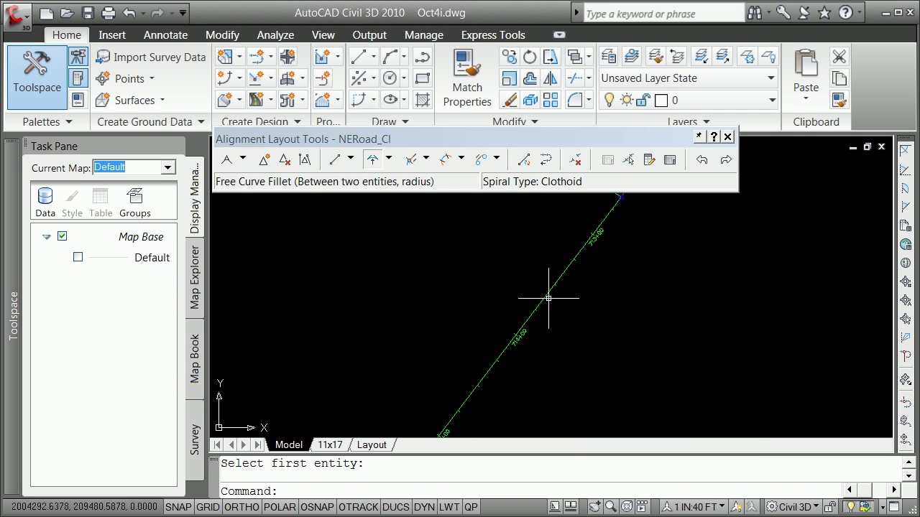
scroll(551, 256, "down", 1)
scroll(593, 273, "up", 1)
scroll(593, 274, "up", 2)
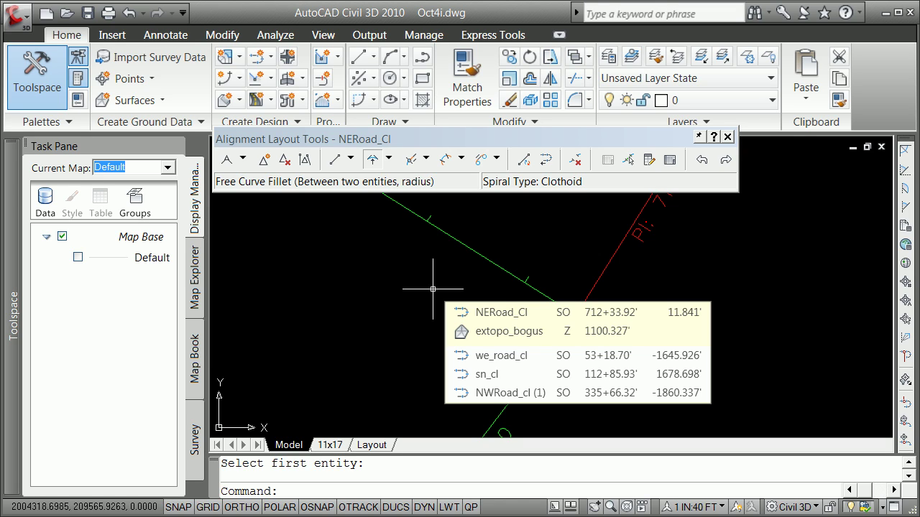
Step: Round the second bend with a free curve fillet through a picked point
left_click(388, 159)
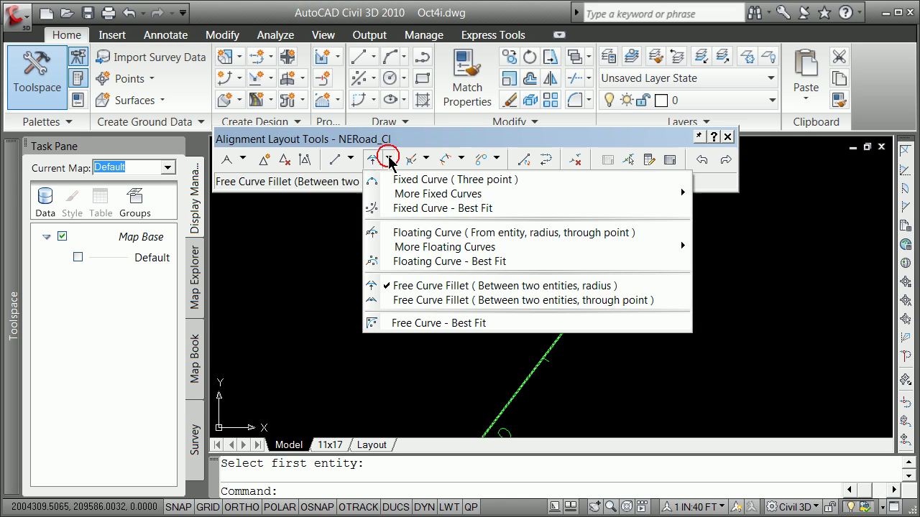
left_click(444, 301)
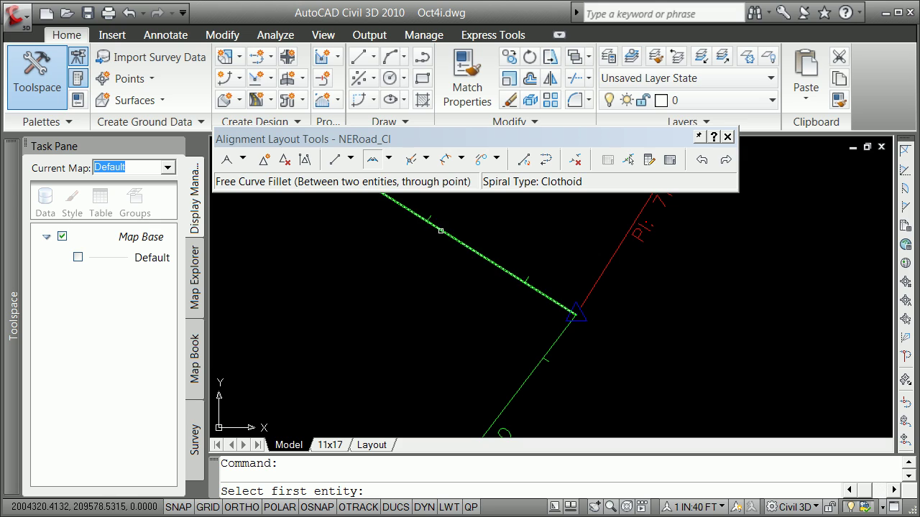
left_click(442, 243)
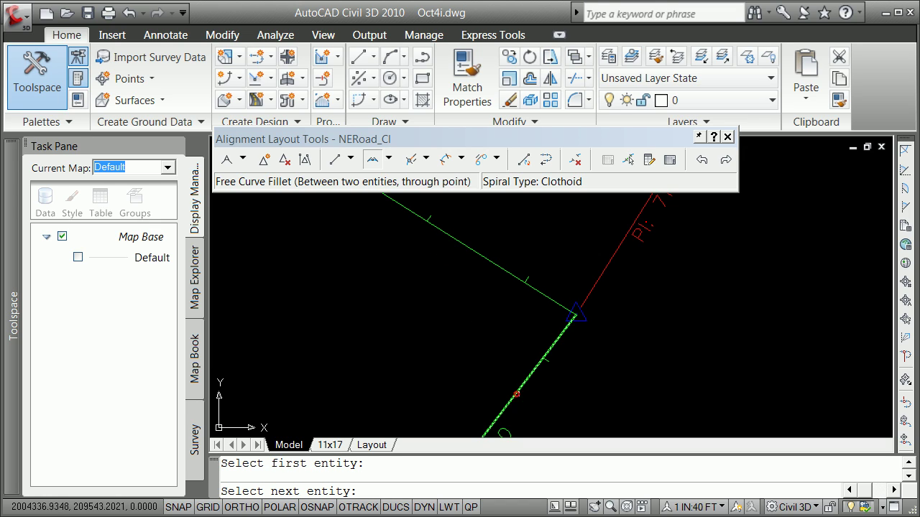
left_click(511, 384)
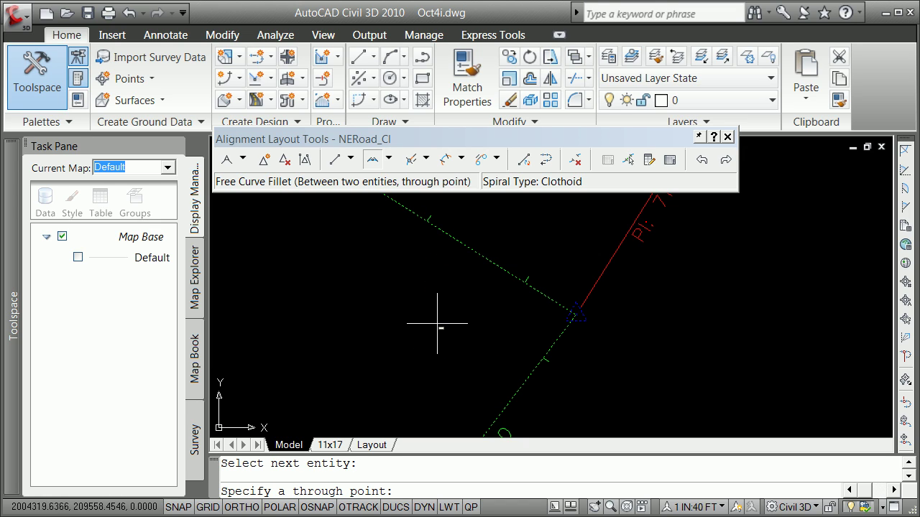
scroll(415, 346, "down", 3)
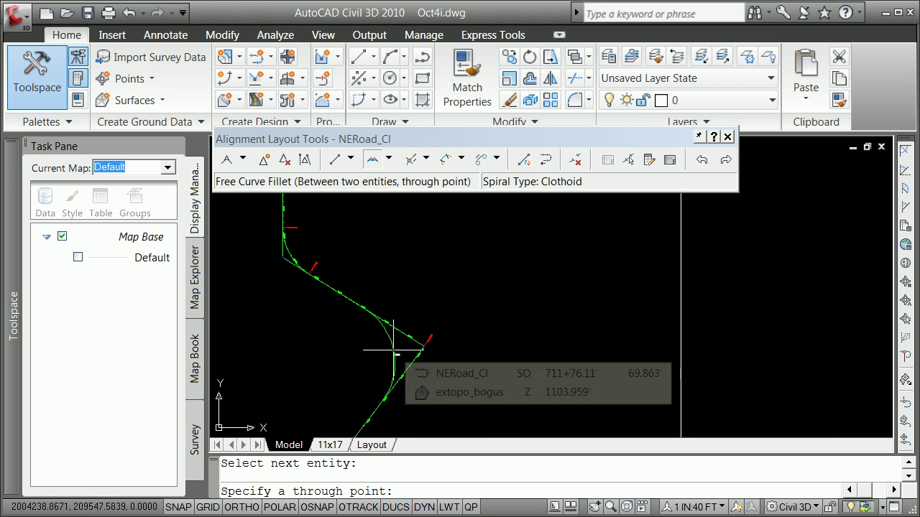
left_click(390, 351)
Step: Zoom around the alignment and reopen the curve creation options list
scroll(382, 382, "down", 5)
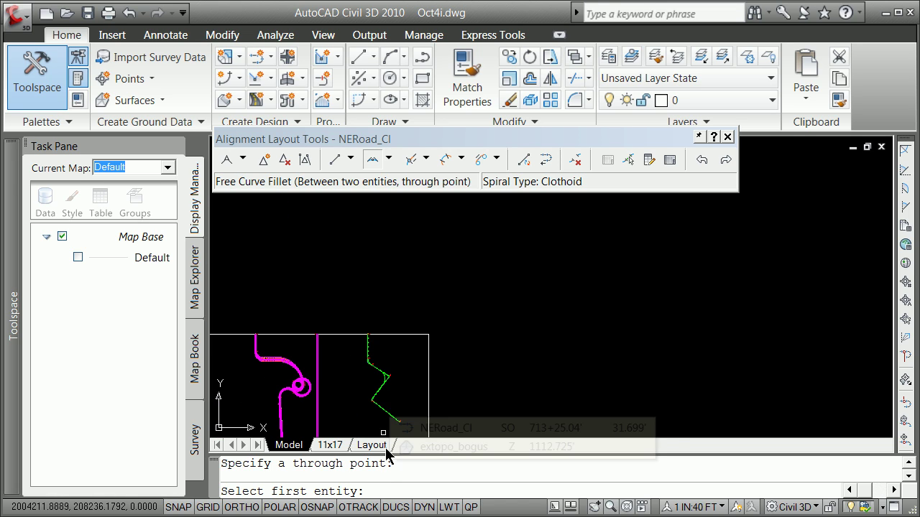
scroll(338, 424, "up", 4)
scroll(379, 407, "up", 2)
scroll(355, 400, "down", 5)
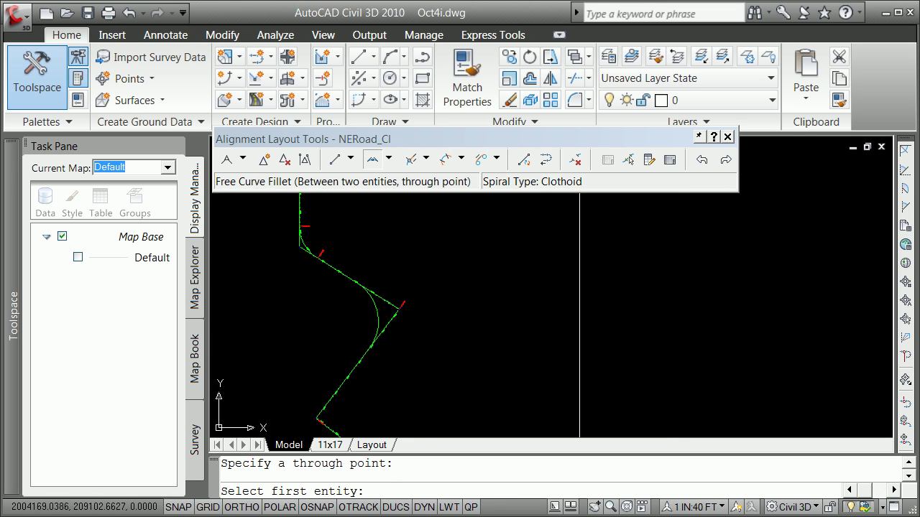
scroll(350, 422, "up", 5)
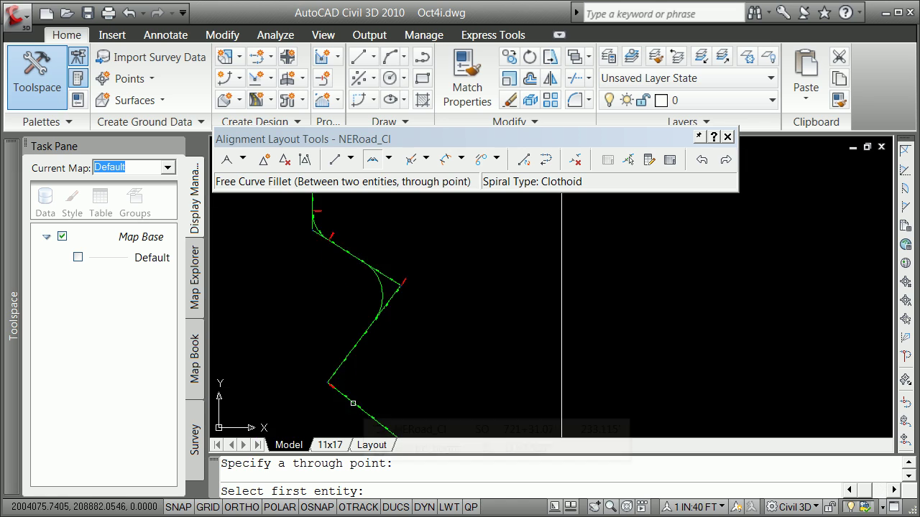
left_click(389, 160)
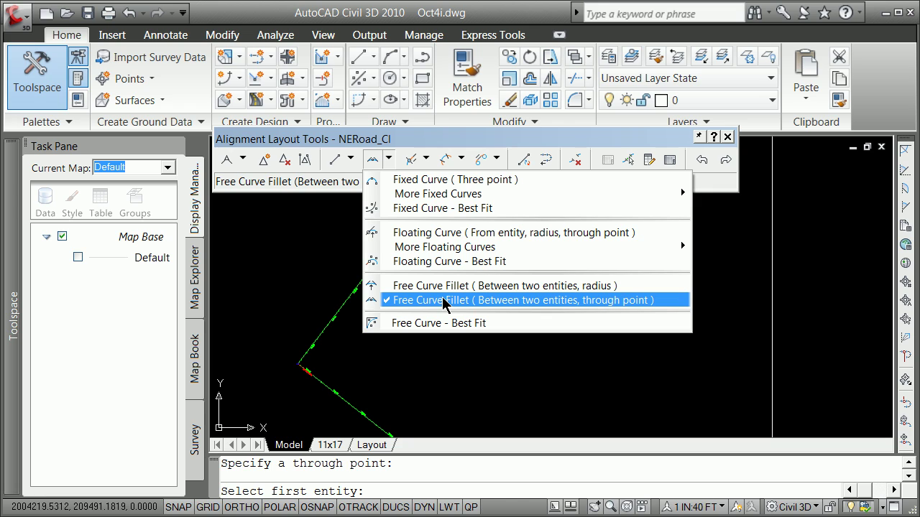
Step: Round the third bend with a through-point free curve fillet between the upper and lower tangents
left_click(443, 300)
scroll(417, 396, "down", 4)
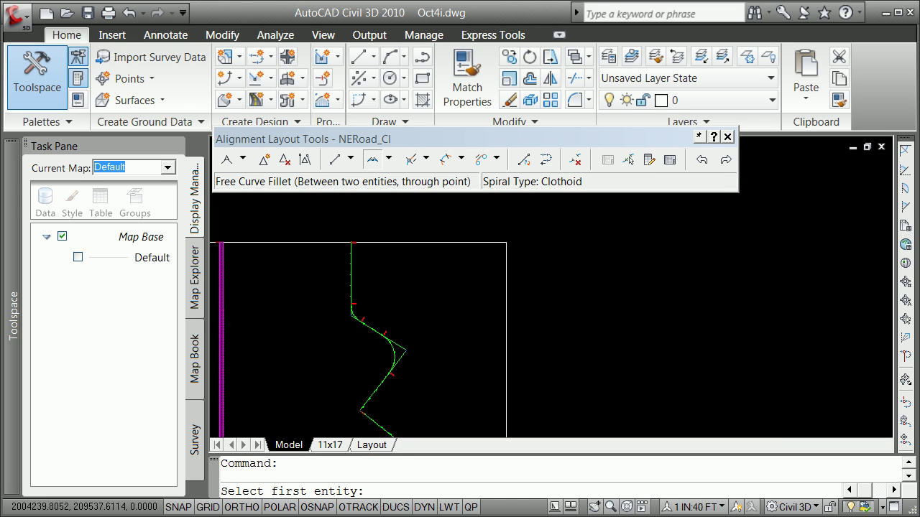
scroll(397, 379, "up", 6)
left_click(363, 291)
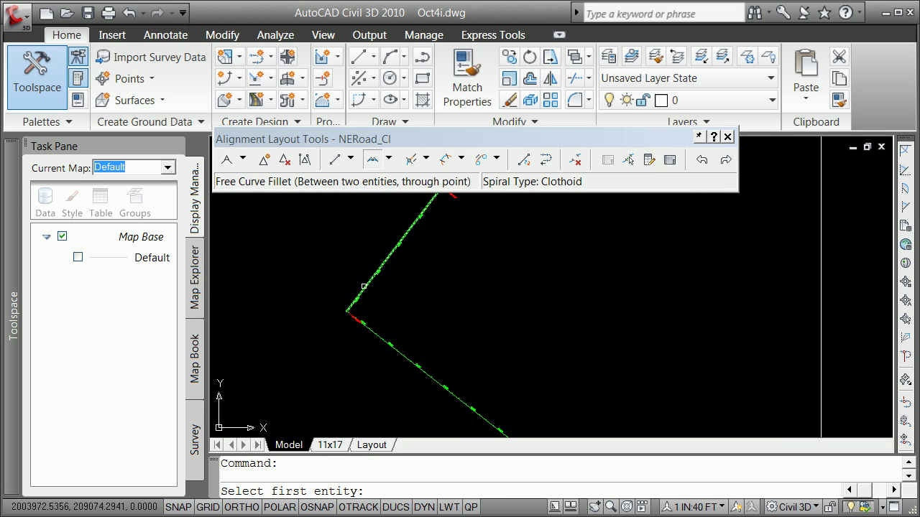
left_click(373, 332)
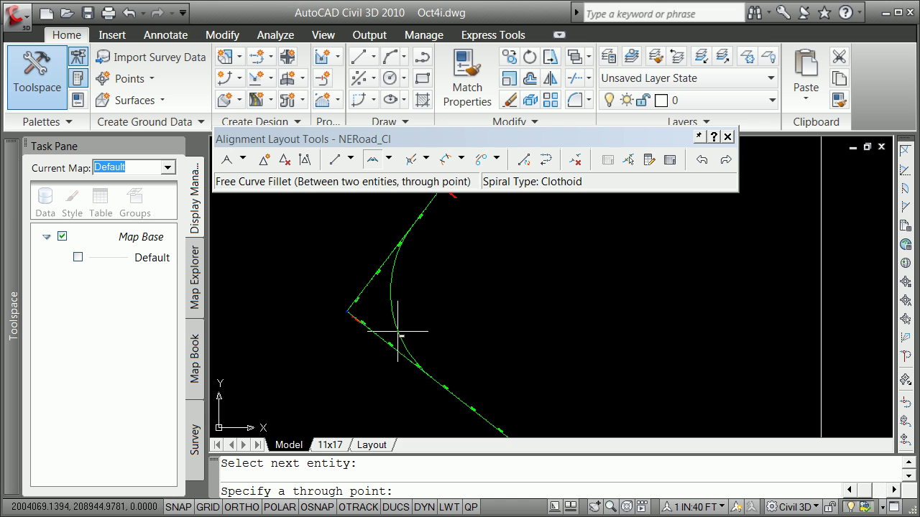
left_click(397, 332)
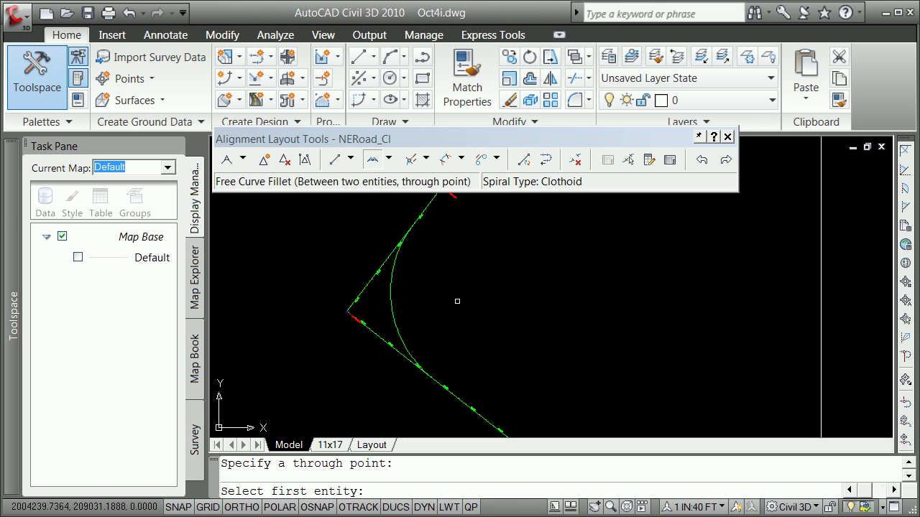
key("Escape")
scroll(469, 293, "down", 3)
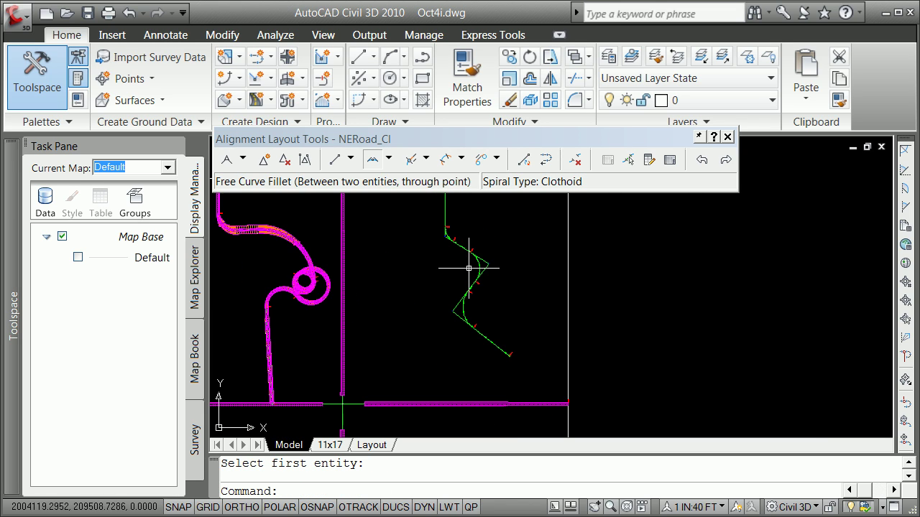
scroll(478, 256, "up", 4)
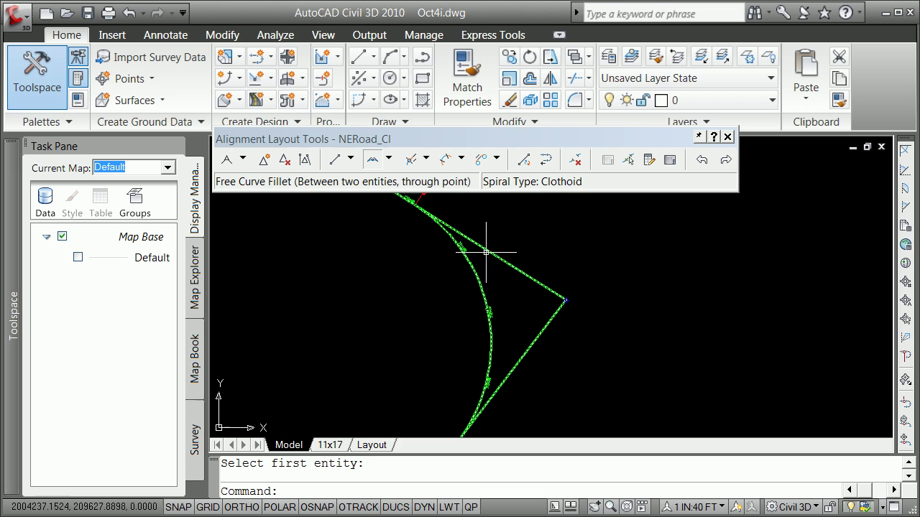
Step: Select NERoad_Cl and drag its first PI grip down and to the right
left_click(565, 298)
left_click(565, 298)
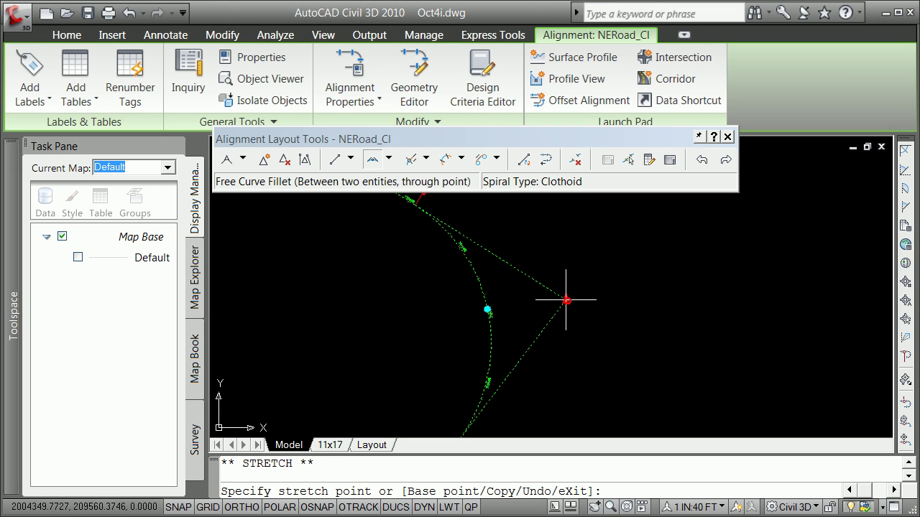
left_click(608, 348)
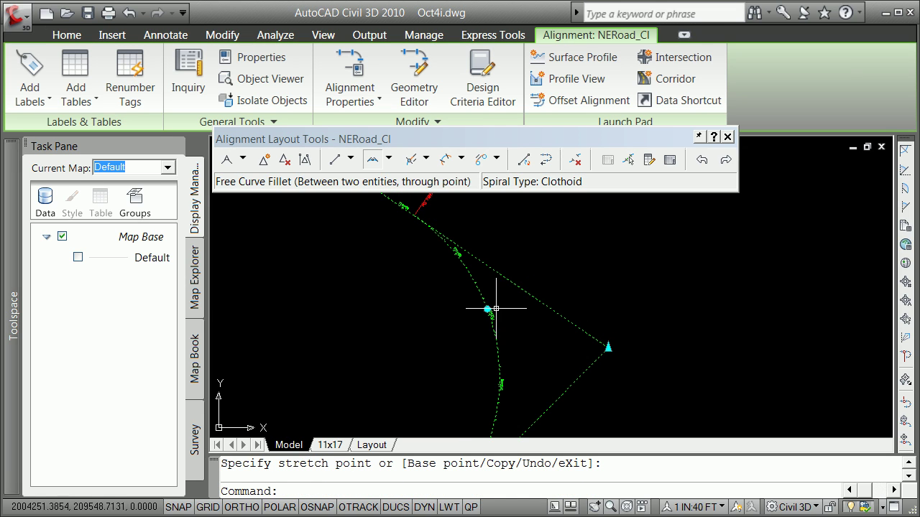
scroll(585, 319, "down", 5)
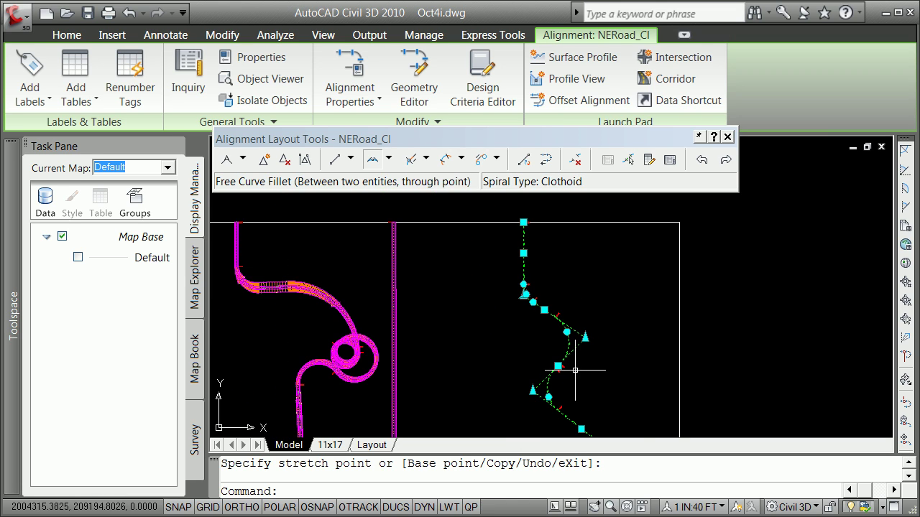
scroll(581, 345, "up", 6)
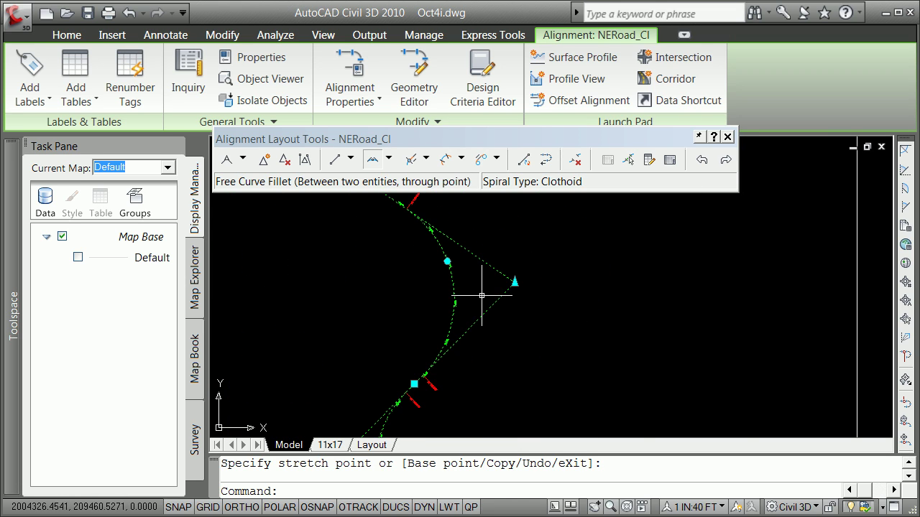
scroll(466, 273, "up", 4)
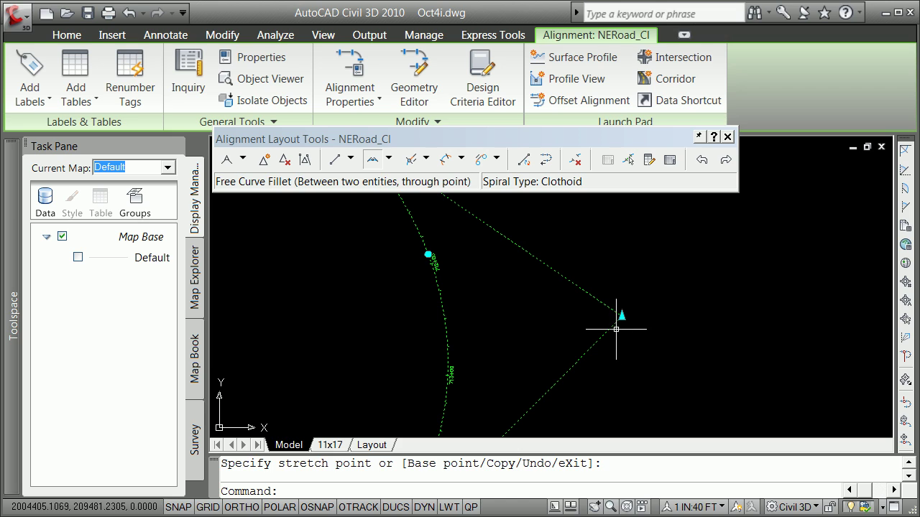
Step: Move the next PI grip higher up to reshape the alignment
left_click(621, 318)
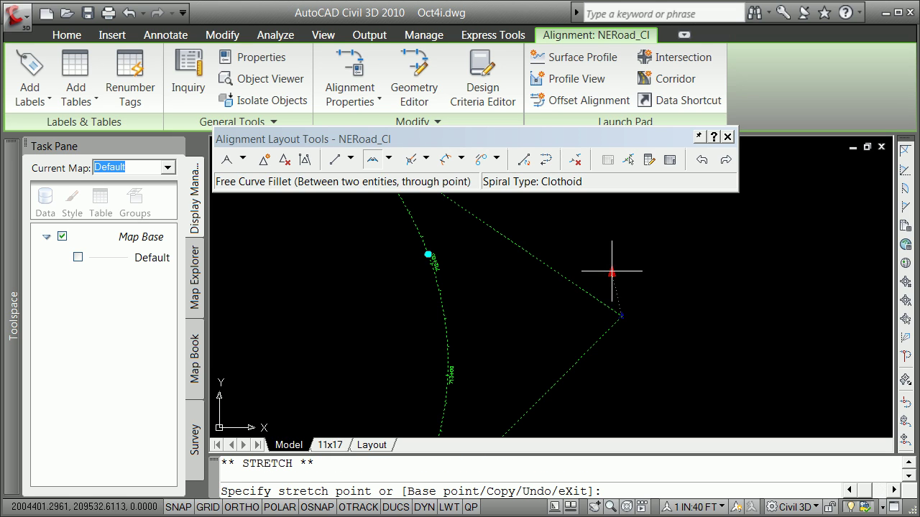
left_click(609, 233)
scroll(521, 302, "down", 5)
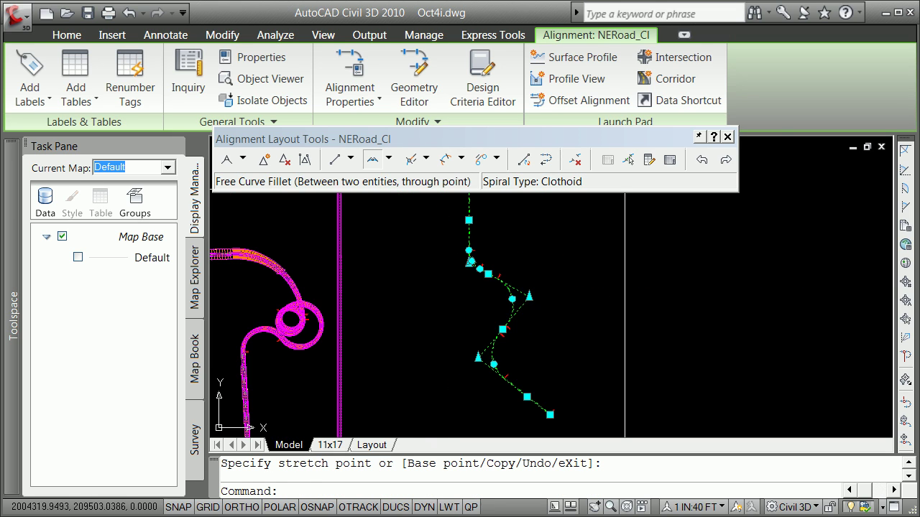
scroll(511, 298, "up", 5)
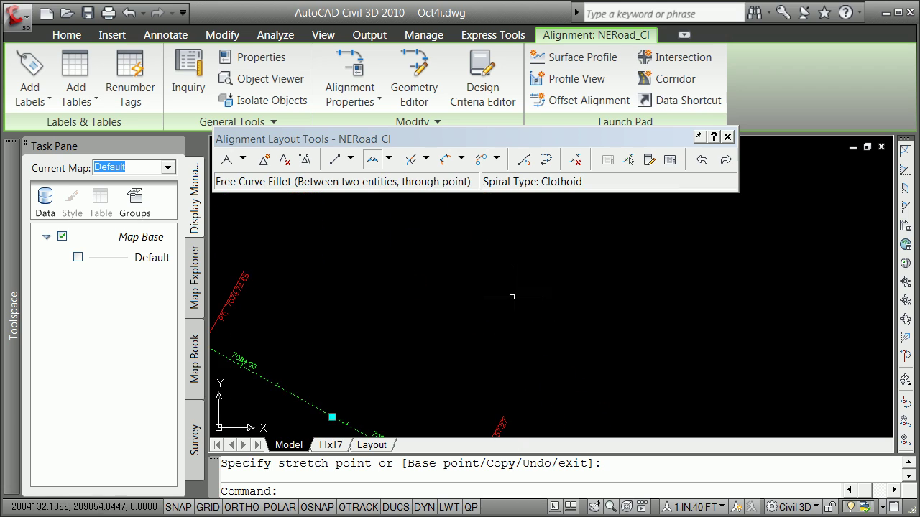
scroll(415, 385, "down", 8)
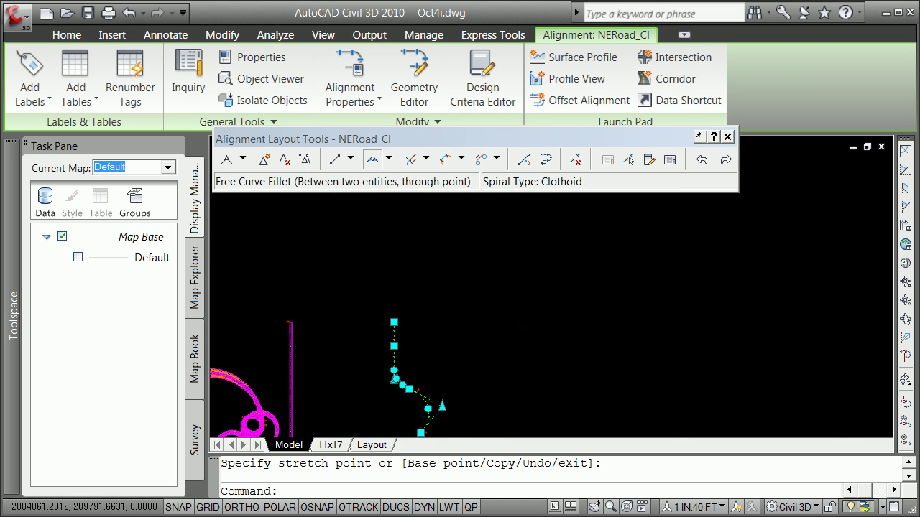
scroll(426, 424, "down", 2)
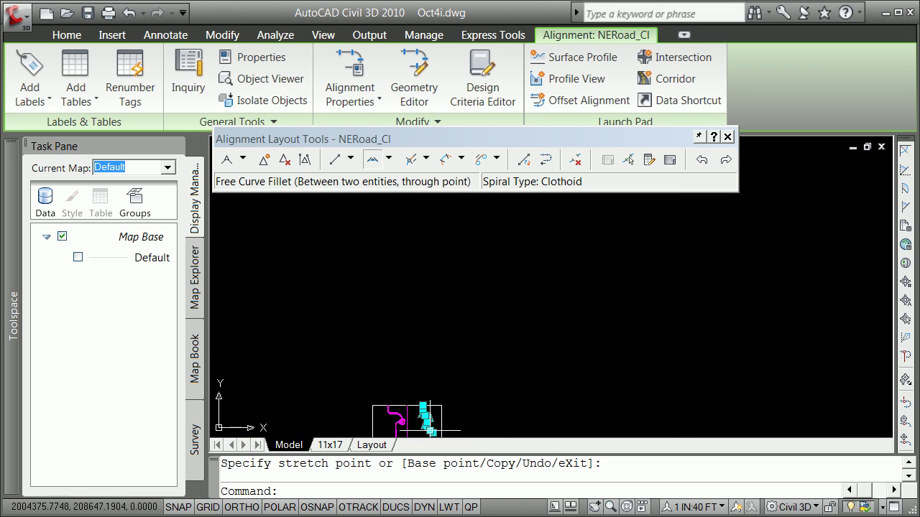
scroll(429, 431, "up", 7)
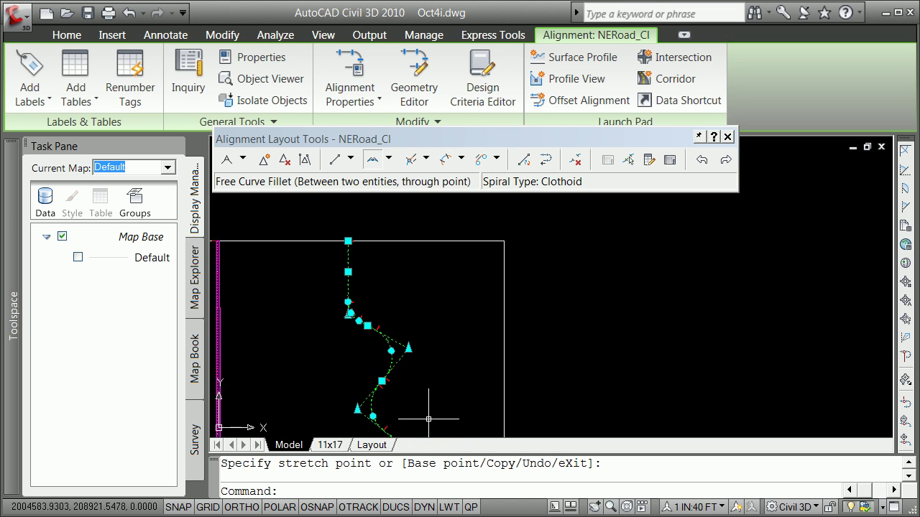
scroll(312, 381, "down", 2)
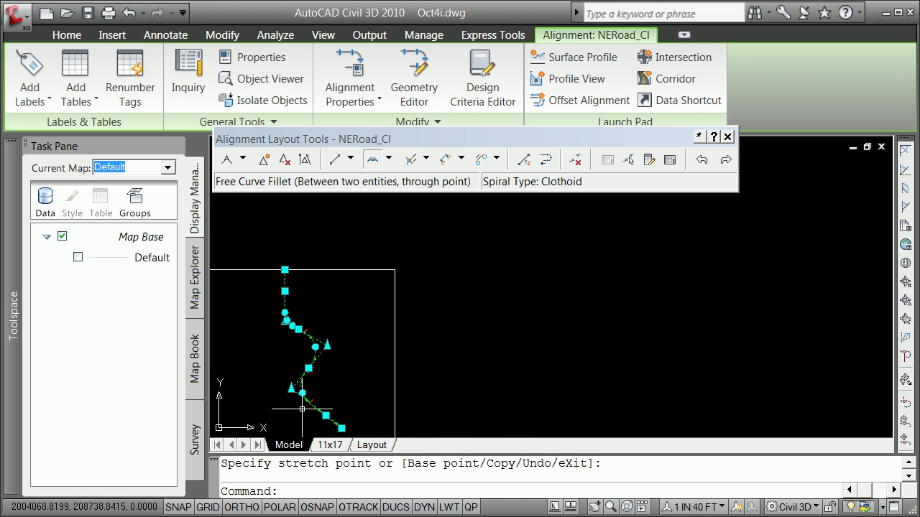
scroll(298, 411, "up", 4)
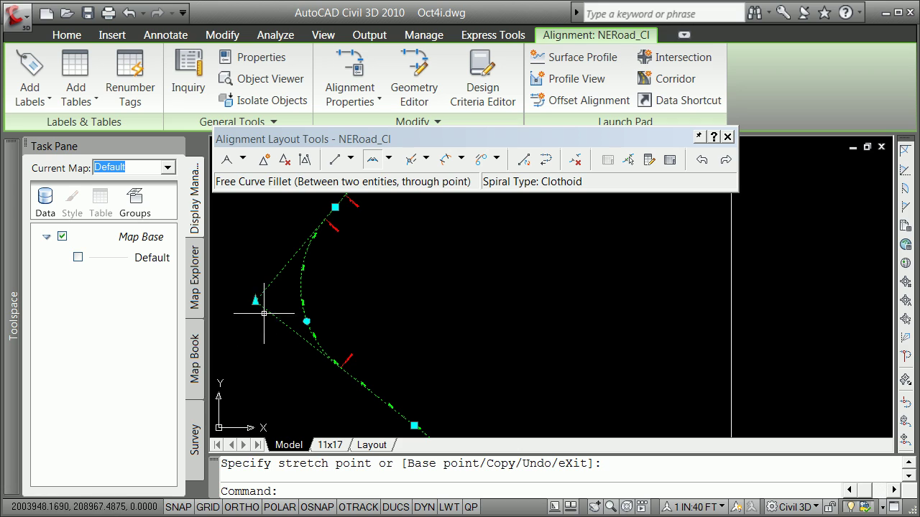
Step: Shift the left bend's PI further left, leaving the lower-left PI unchanged
left_click(255, 301)
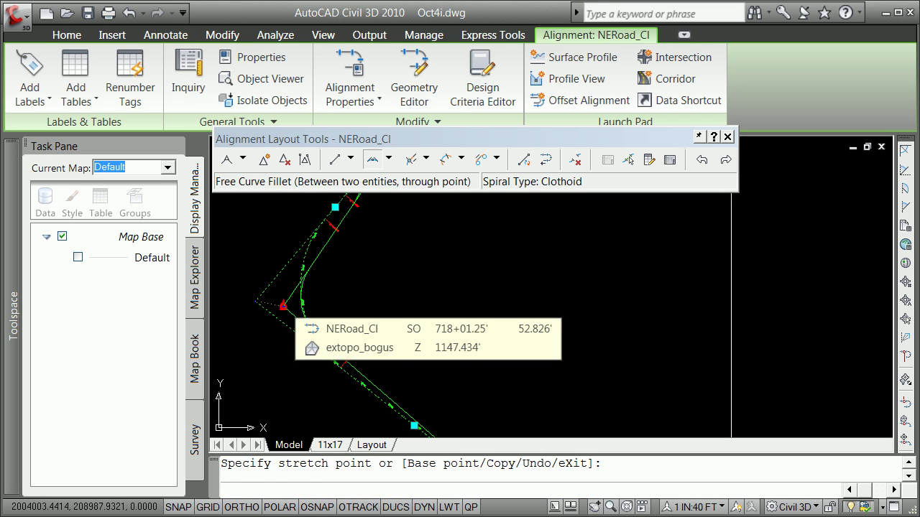
left_click(284, 305)
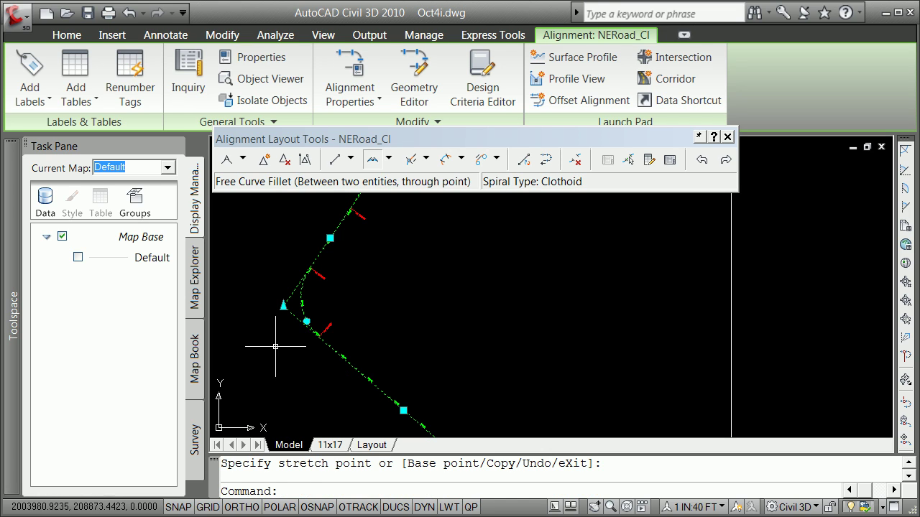
left_click(284, 306)
left_click(235, 313)
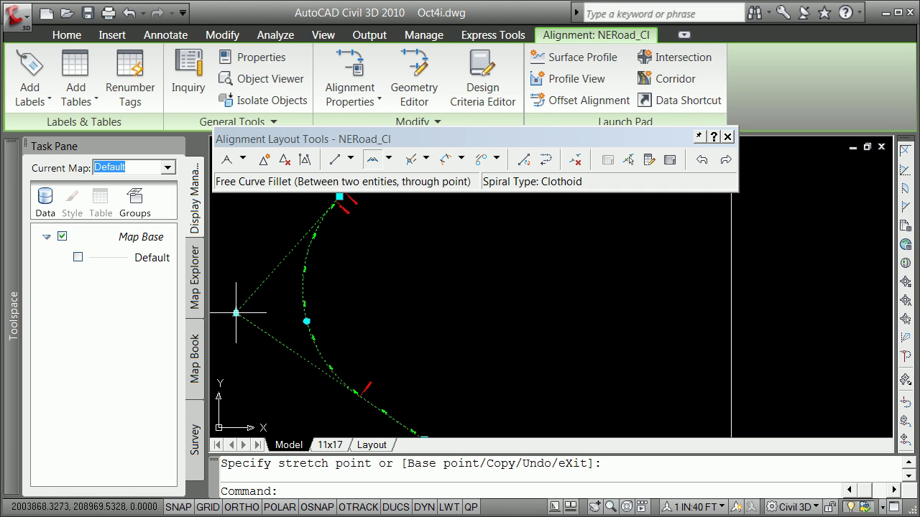
scroll(377, 327, "up", 5)
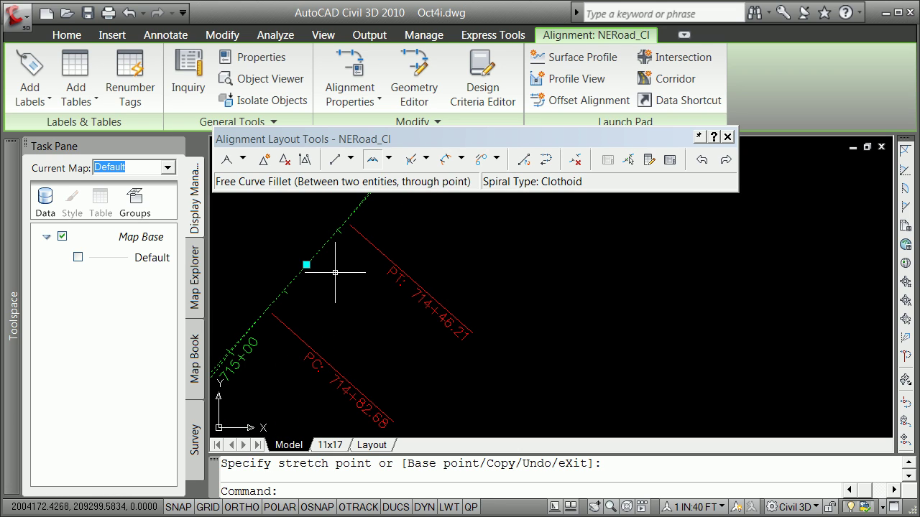
scroll(331, 316, "down", 5)
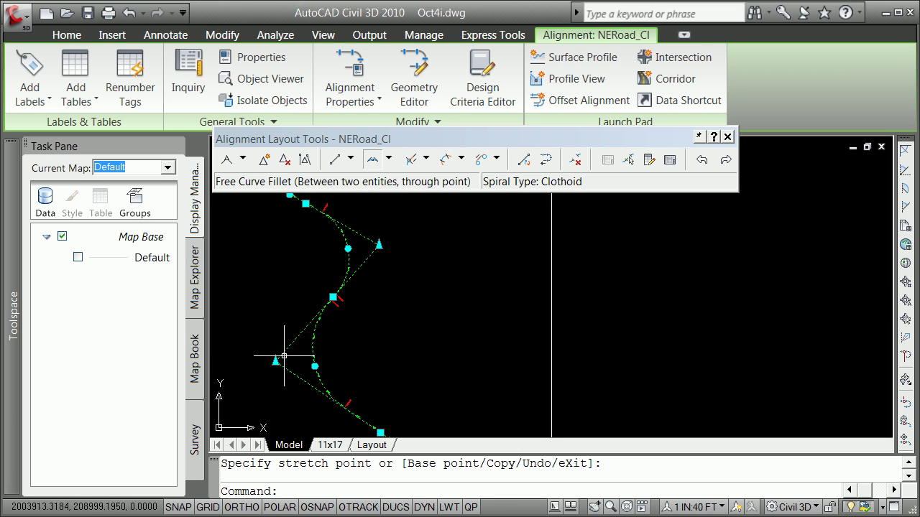
left_click(276, 358)
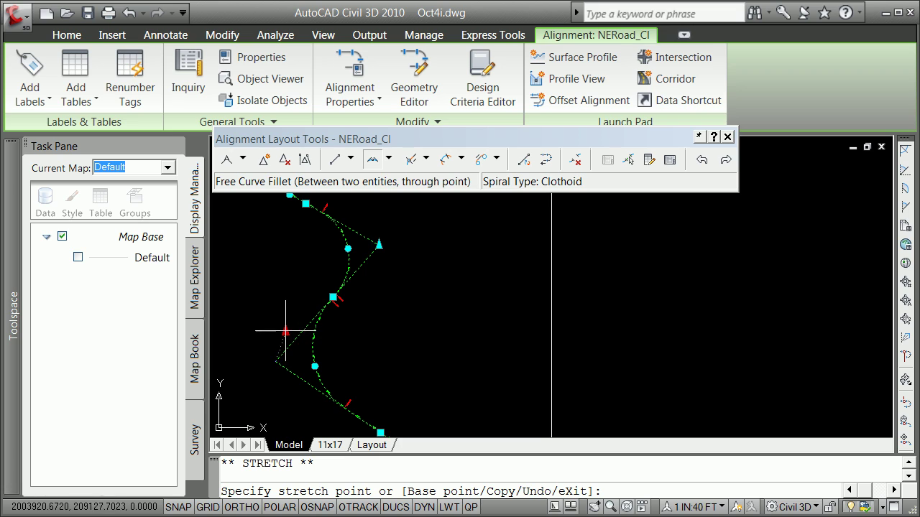
key("Escape")
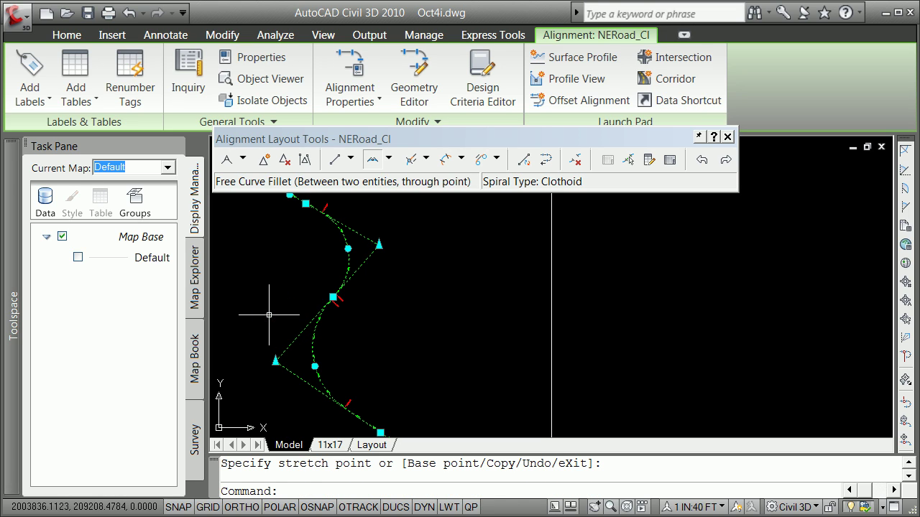
scroll(316, 323, "down", 4)
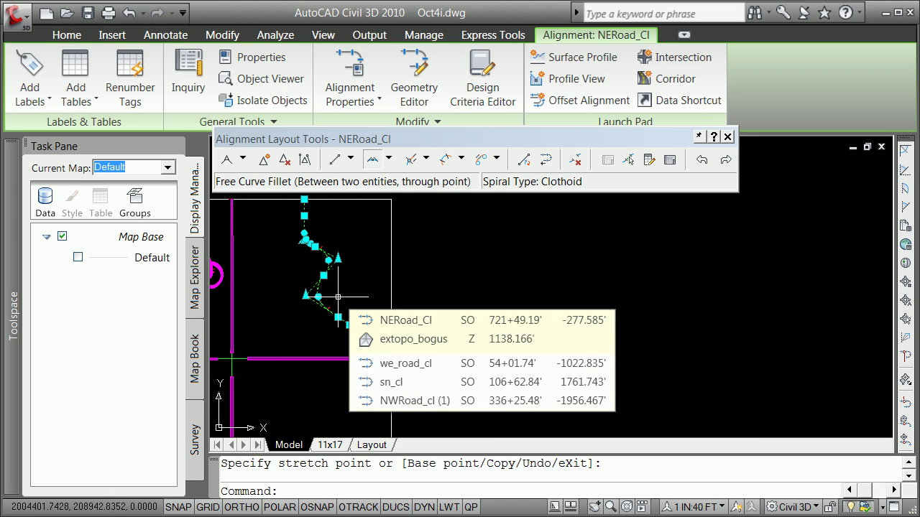
Step: In NERoad_Cl's Alignment Grid View, set curve 2's length to 200
key("Escape")
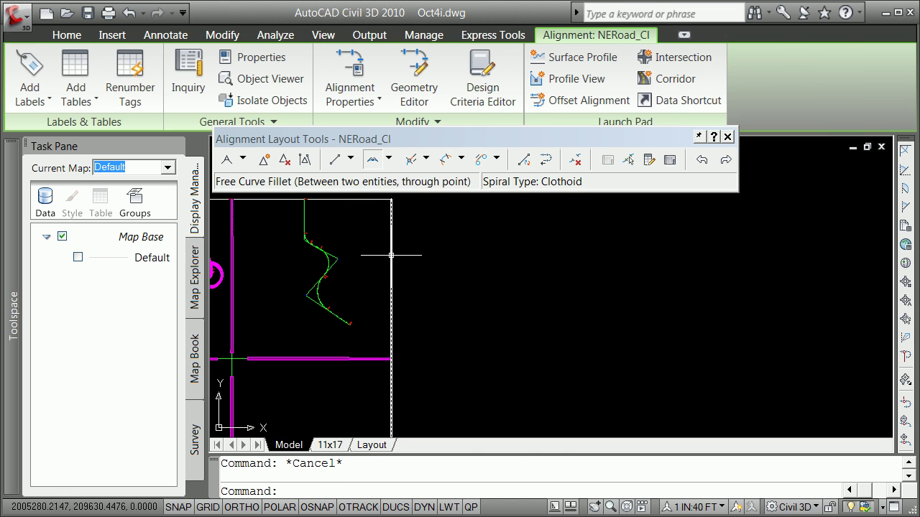
scroll(391, 255, "up", 2)
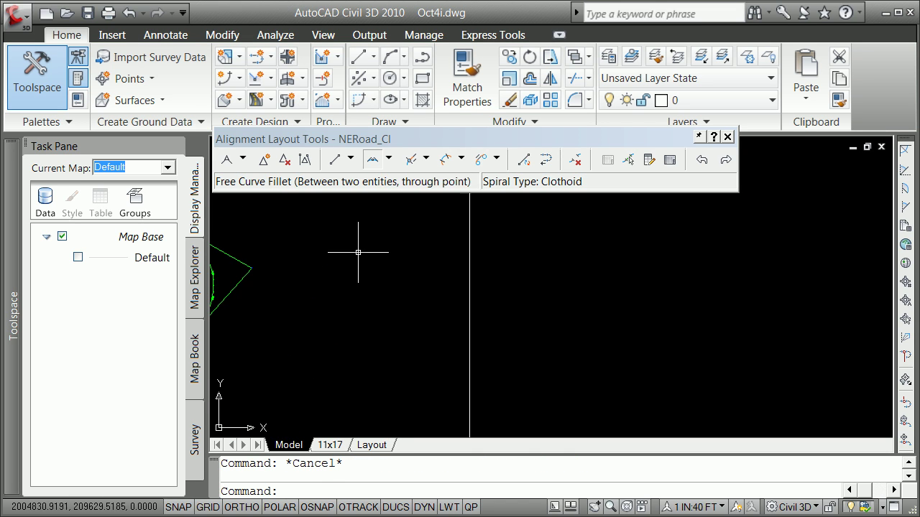
left_click(251, 260)
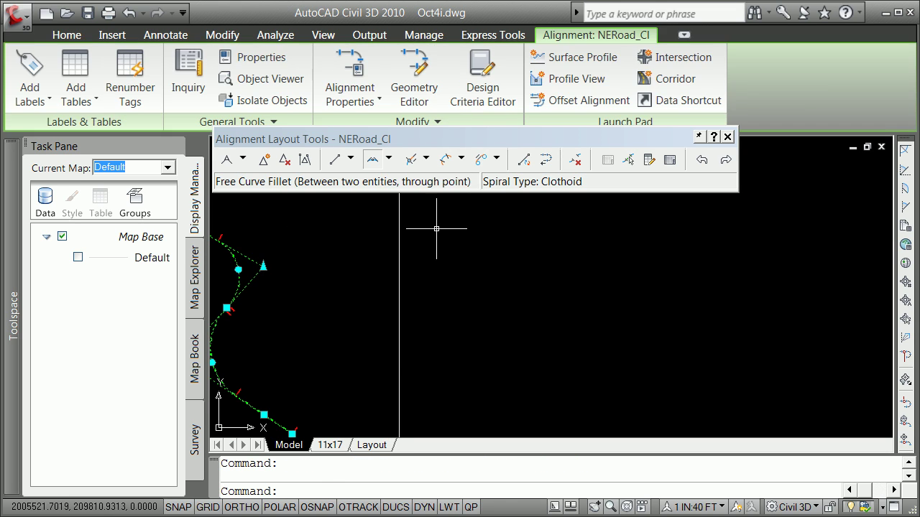
left_click(671, 162)
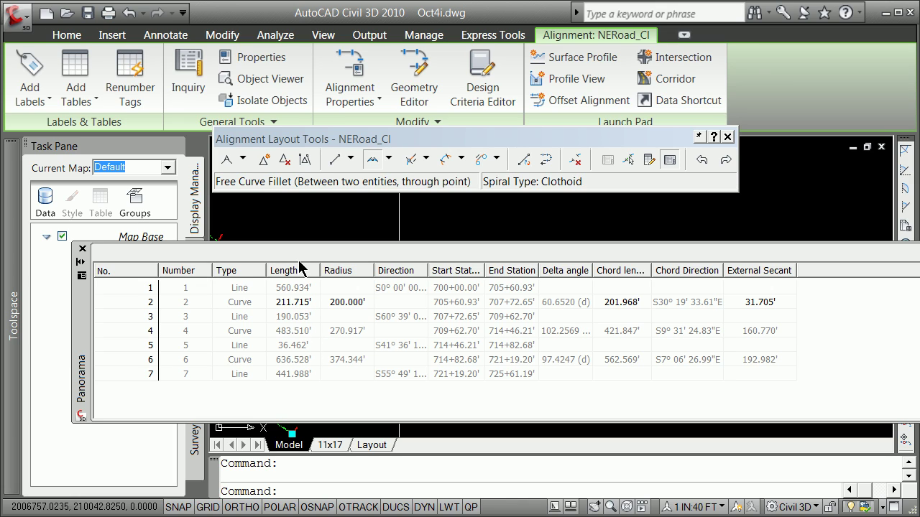
double_click(306, 301)
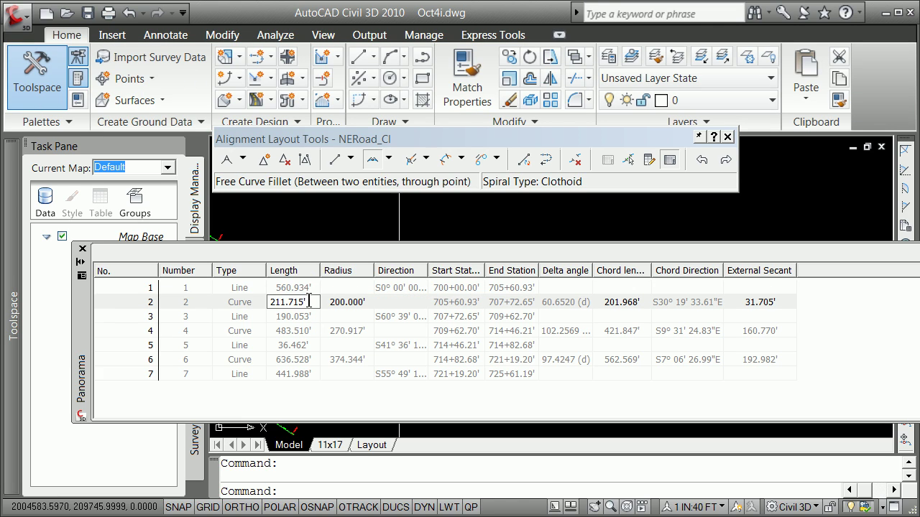
left_click(241, 301)
type("200")
key("Return")
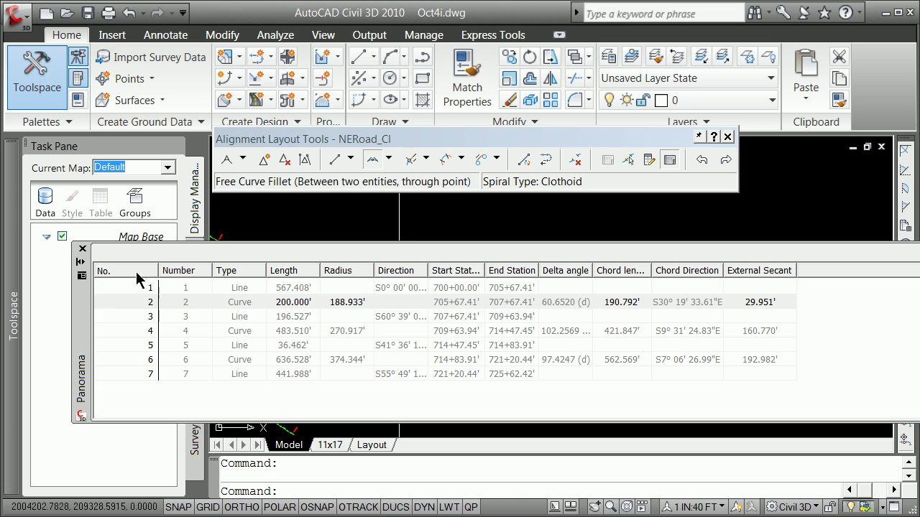
left_click(82, 249)
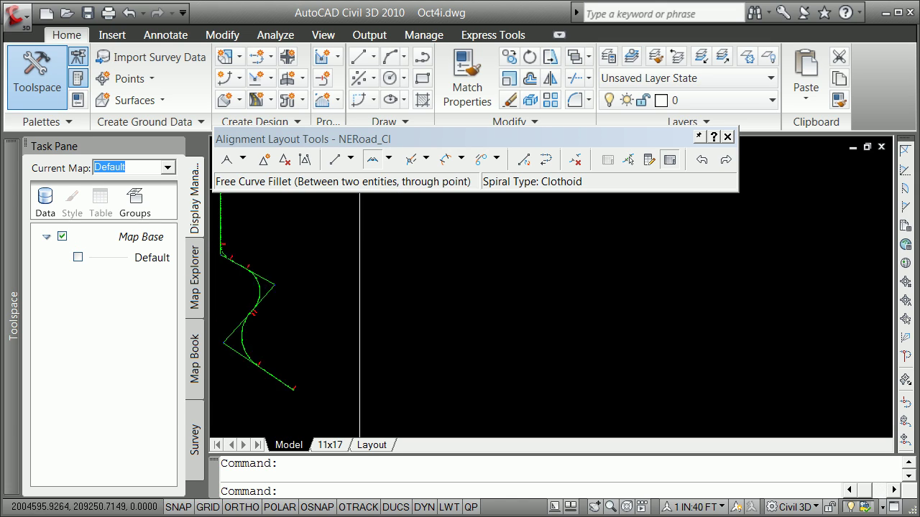
scroll(265, 297, "up", 2)
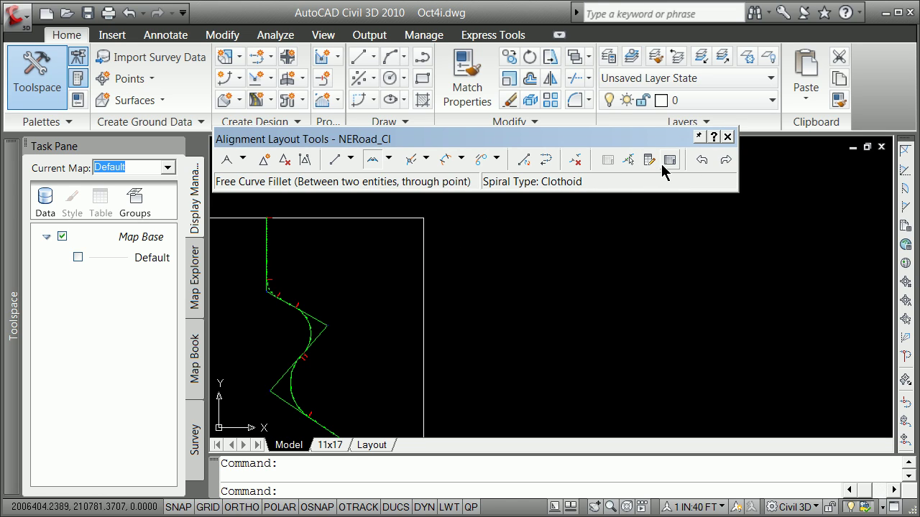
left_click(313, 315)
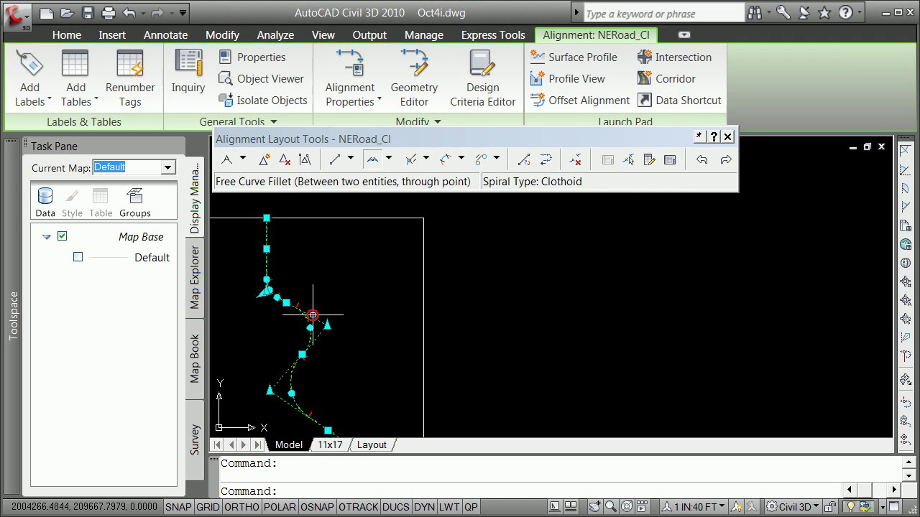
left_click(668, 160)
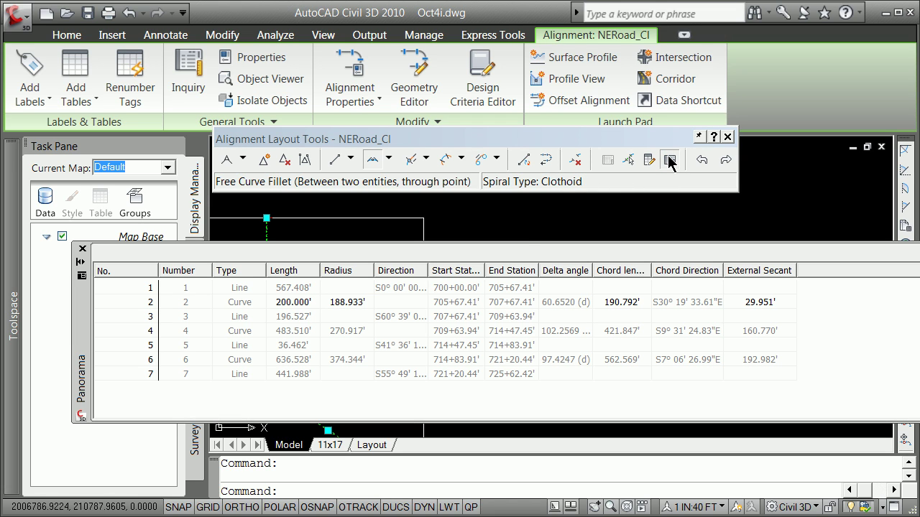
right_click(193, 276)
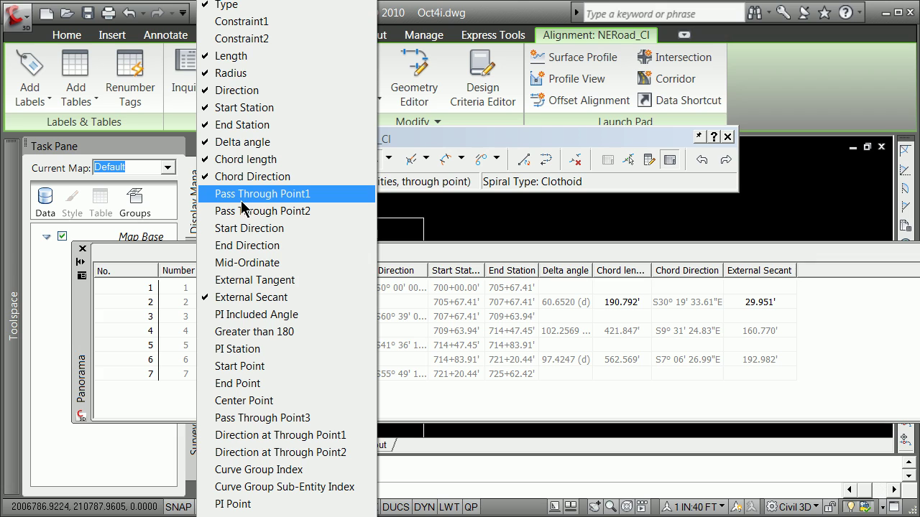
left_click(242, 204)
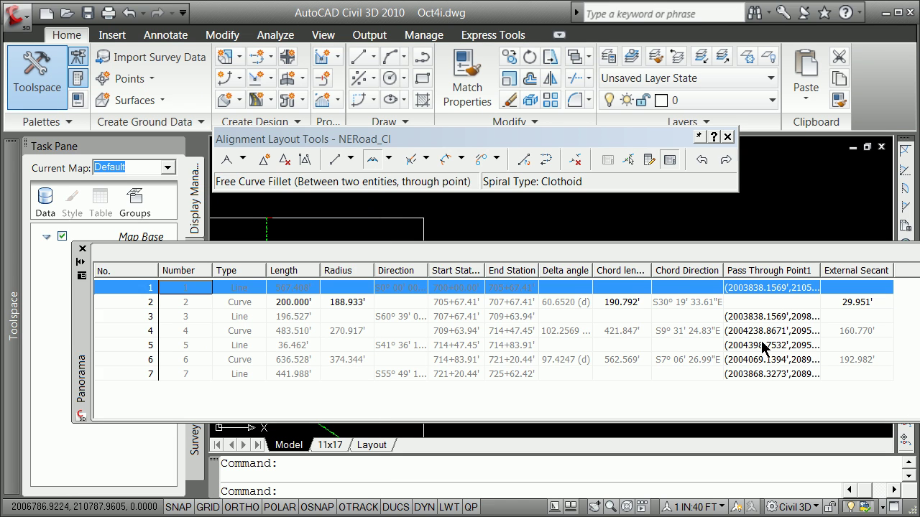
right_click(308, 269)
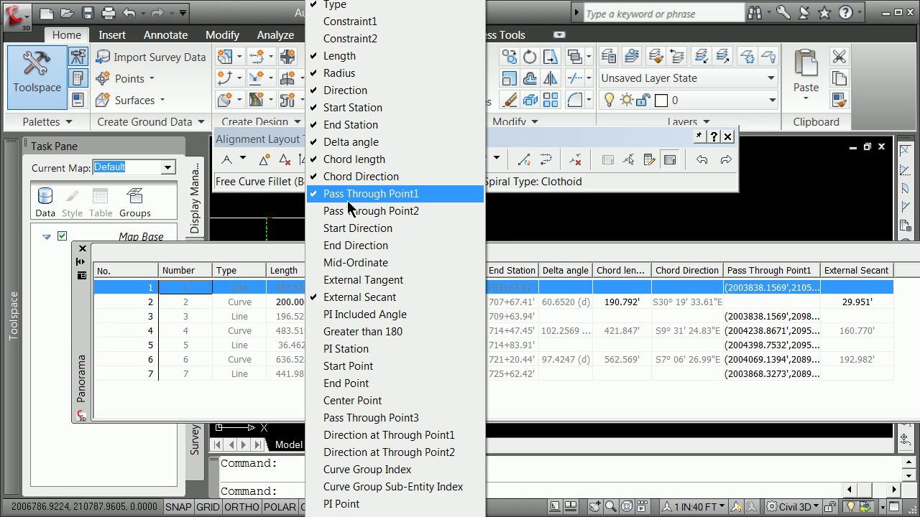
left_click(316, 194)
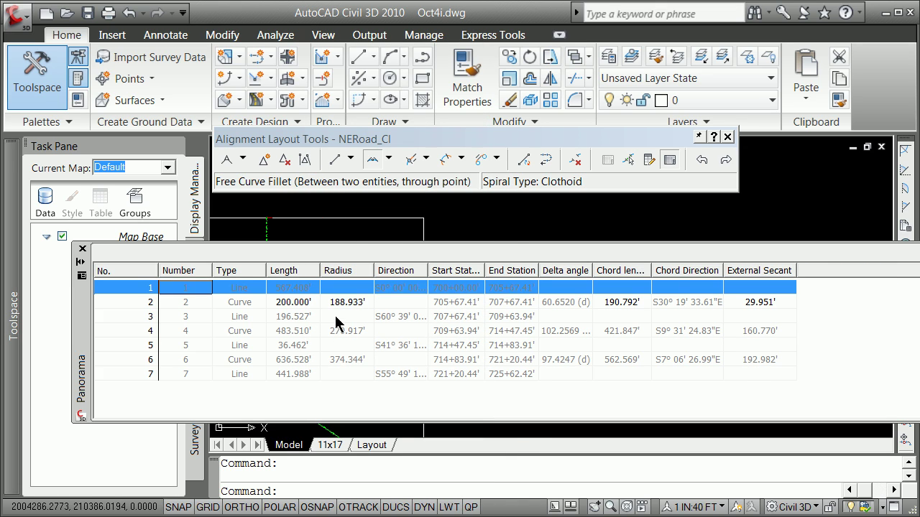
right_click(338, 270)
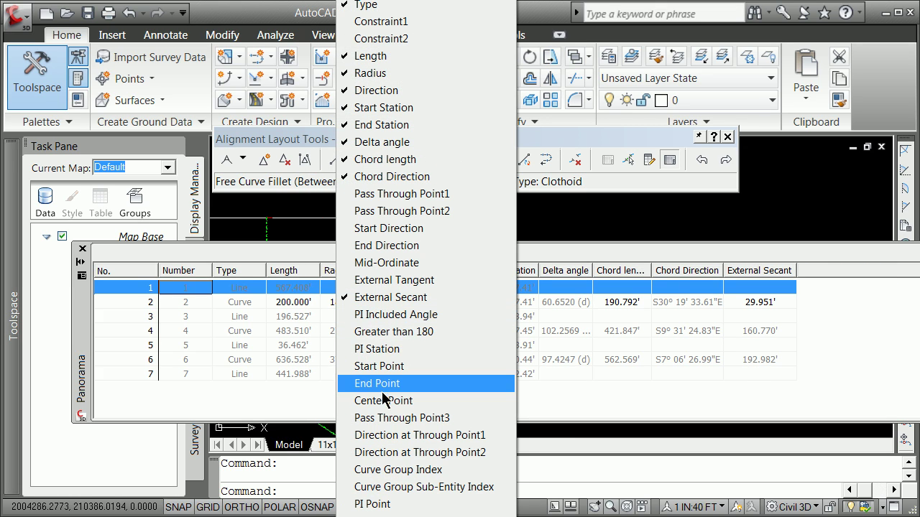
left_click(360, 383)
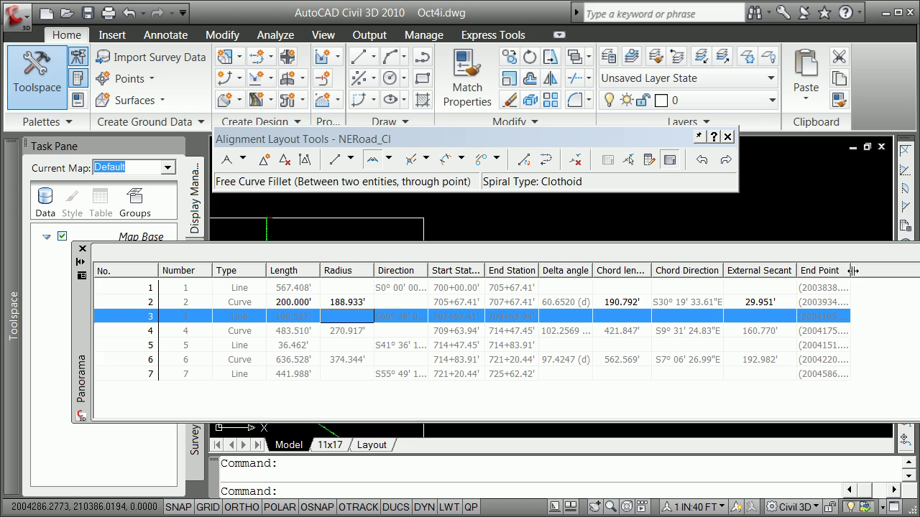
left_click_drag(853, 270, 917, 270)
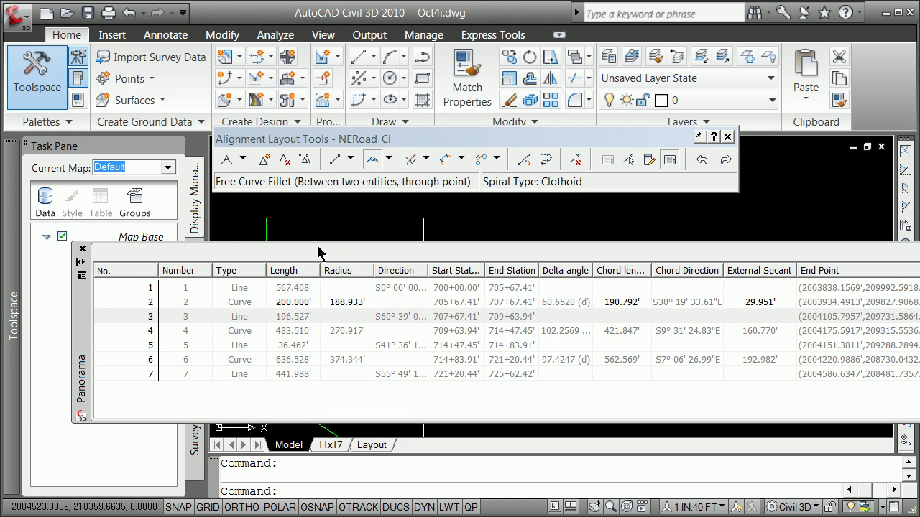
right_click(403, 316)
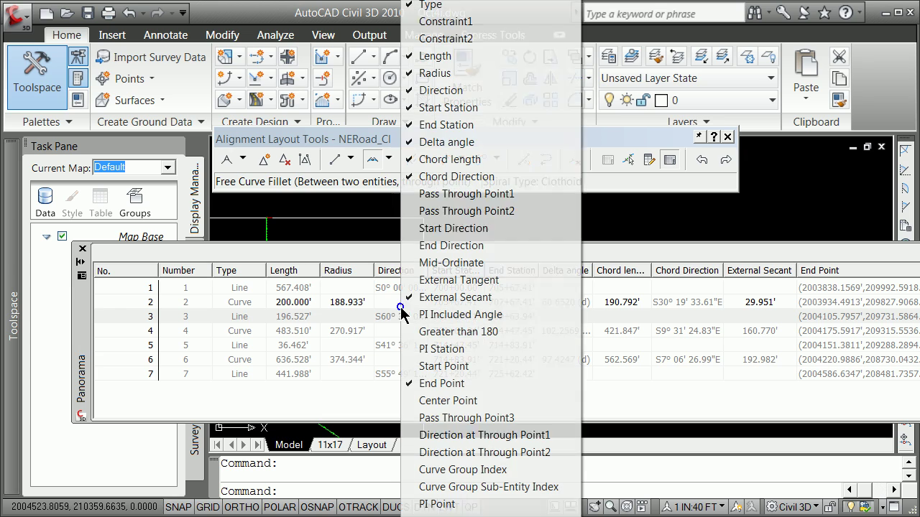
left_click(424, 383)
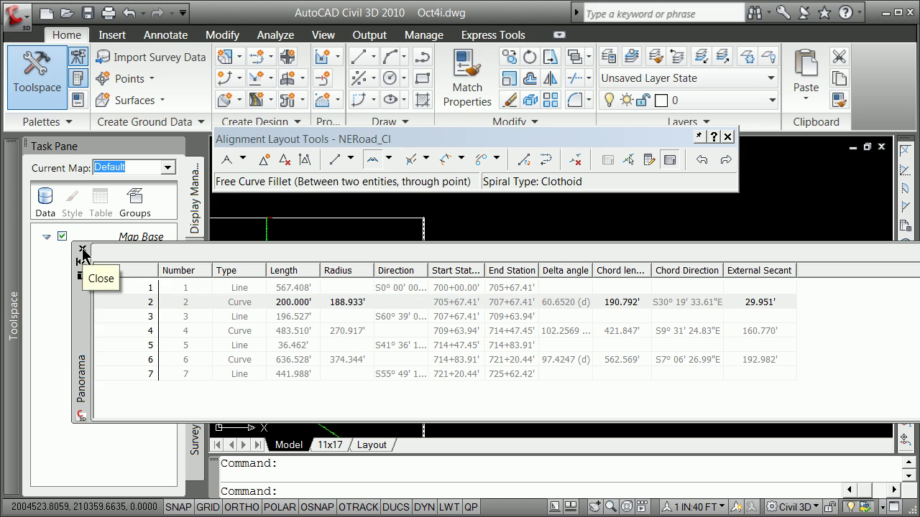
left_click(82, 251)
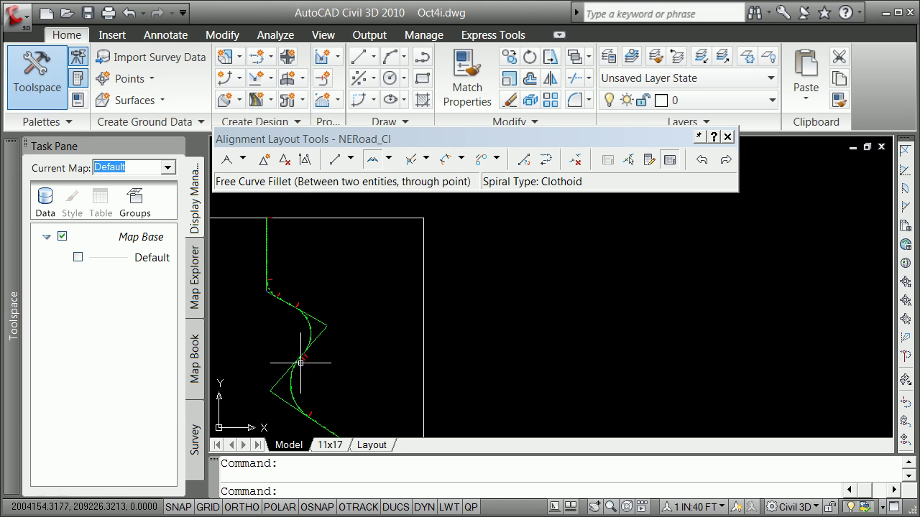
scroll(299, 362, "down", 5)
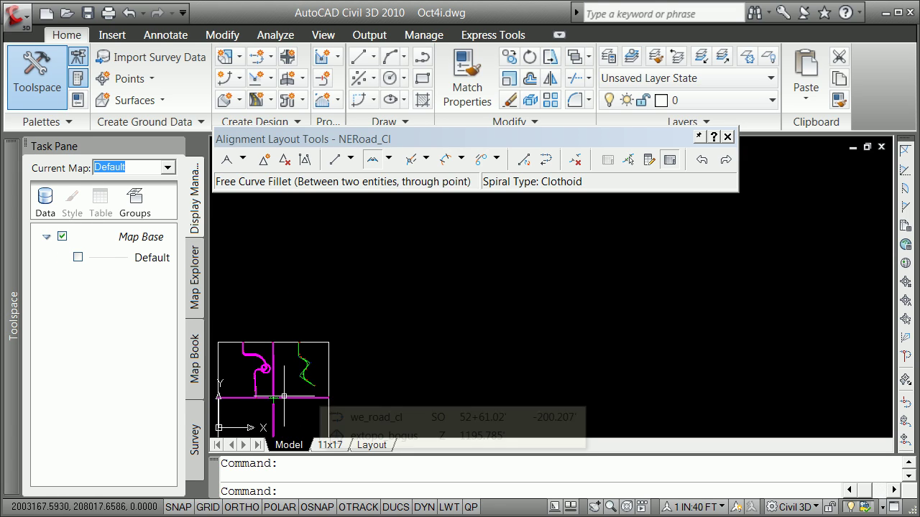
scroll(288, 365, "up", 3)
scroll(319, 363, "up", 3)
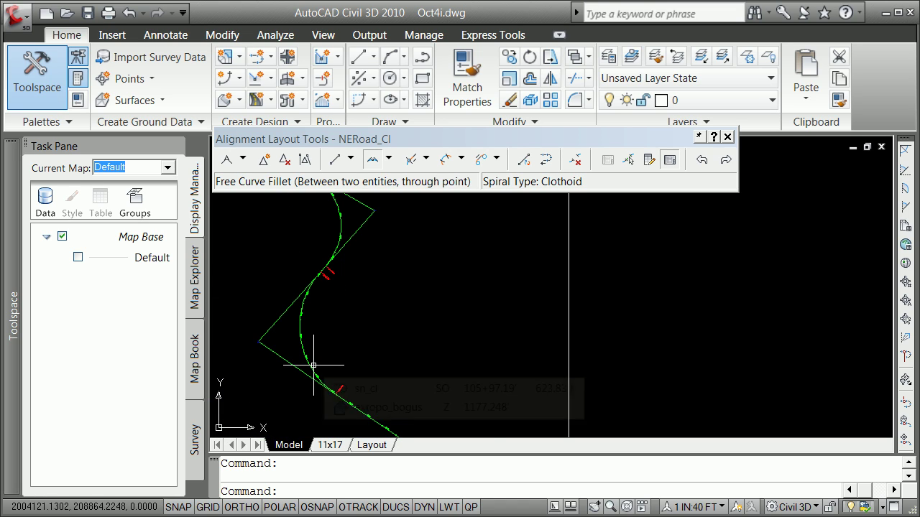
mouse_move(337, 322)
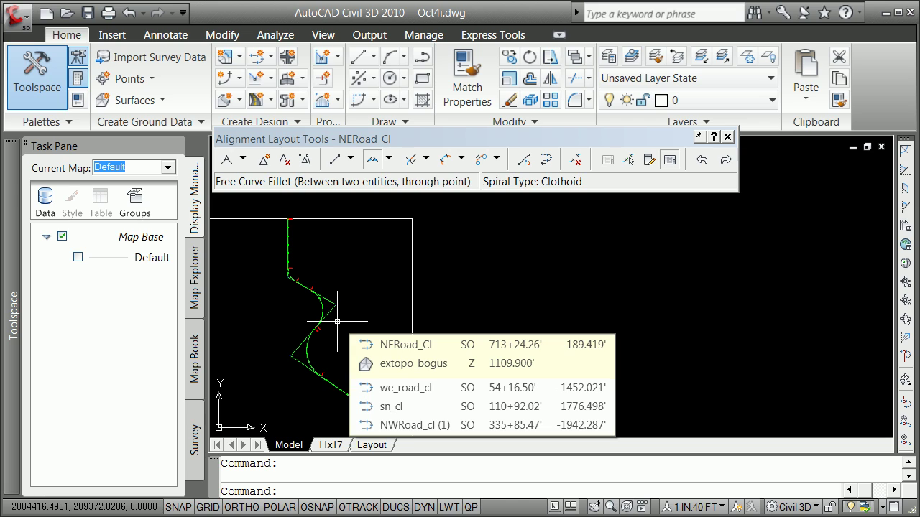
scroll(350, 411, "up", 5)
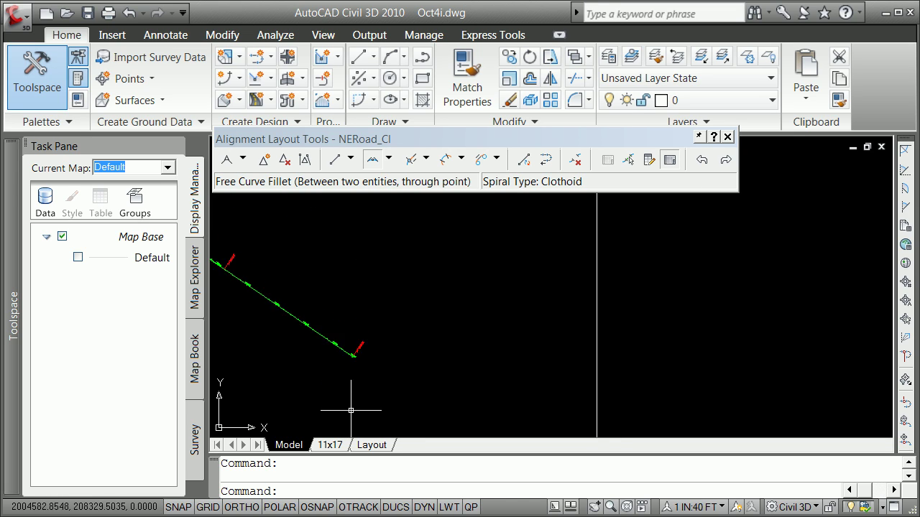
scroll(351, 410, "up", 3)
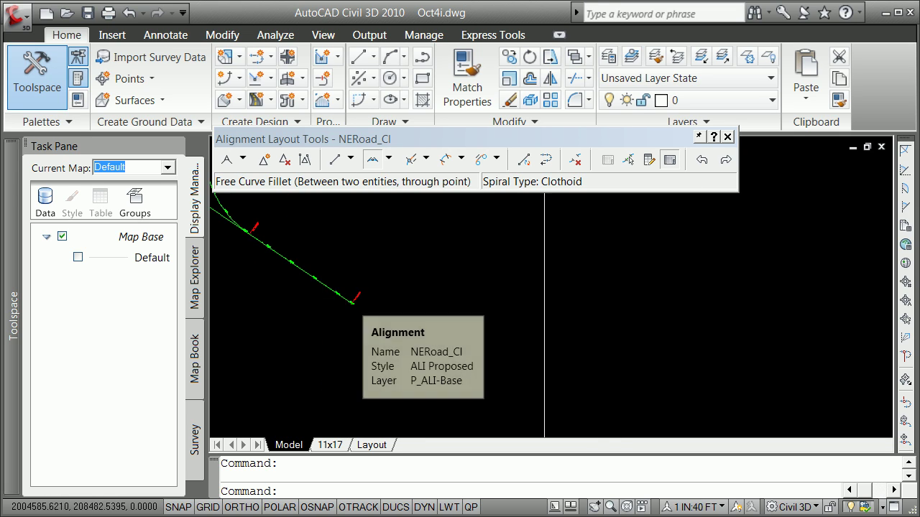
scroll(335, 248, "down", 6)
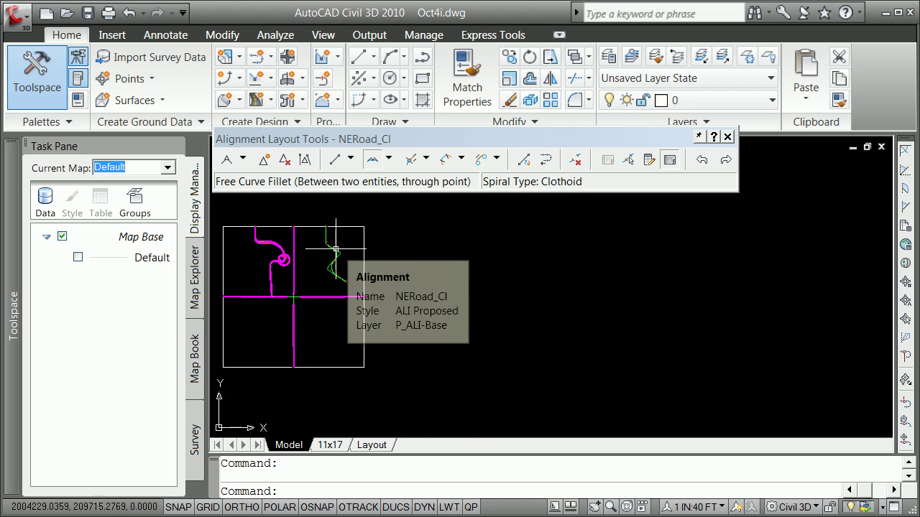
scroll(336, 248, "up", 4)
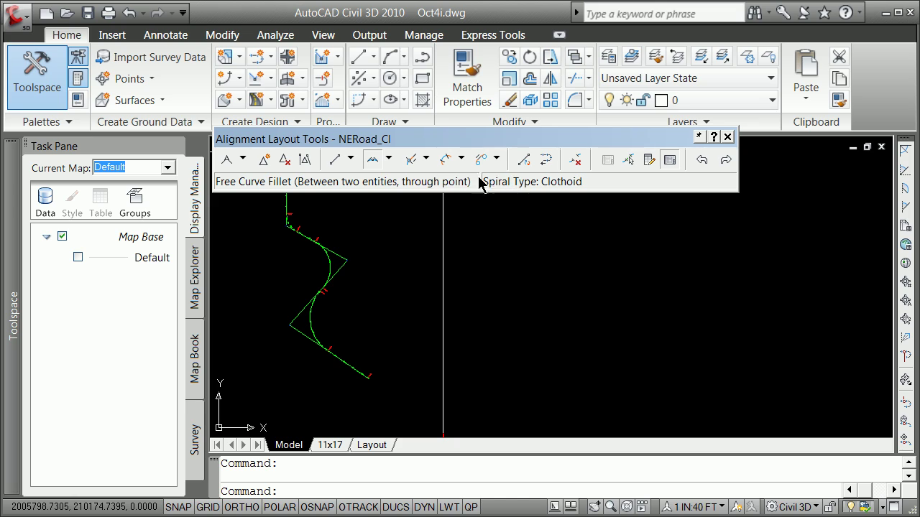
mouse_move(455, 234)
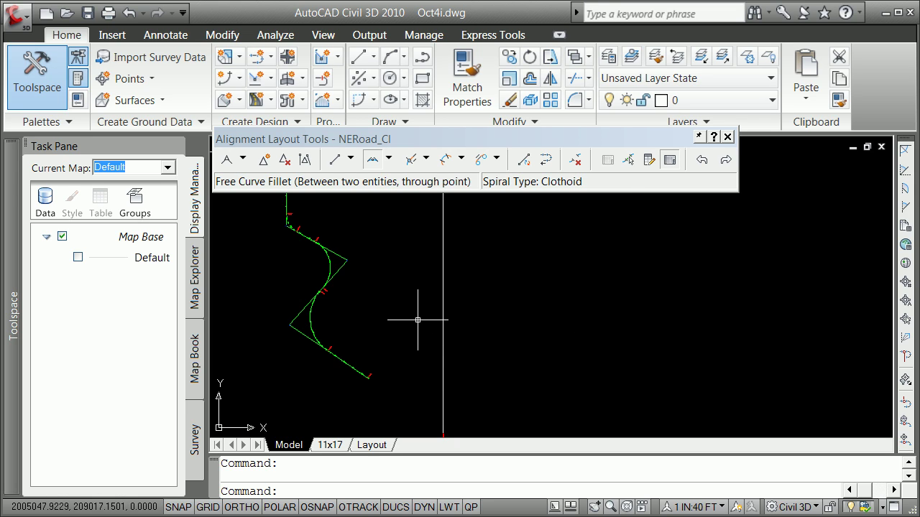
mouse_move(418, 320)
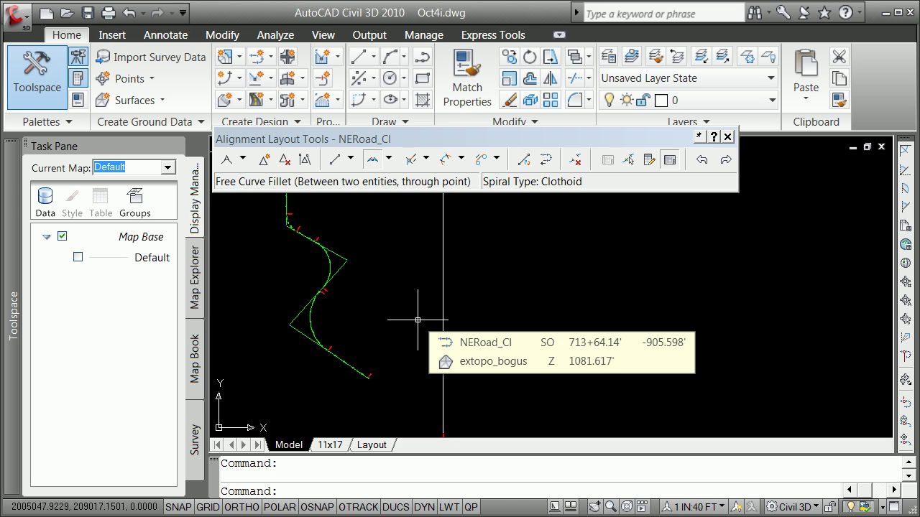